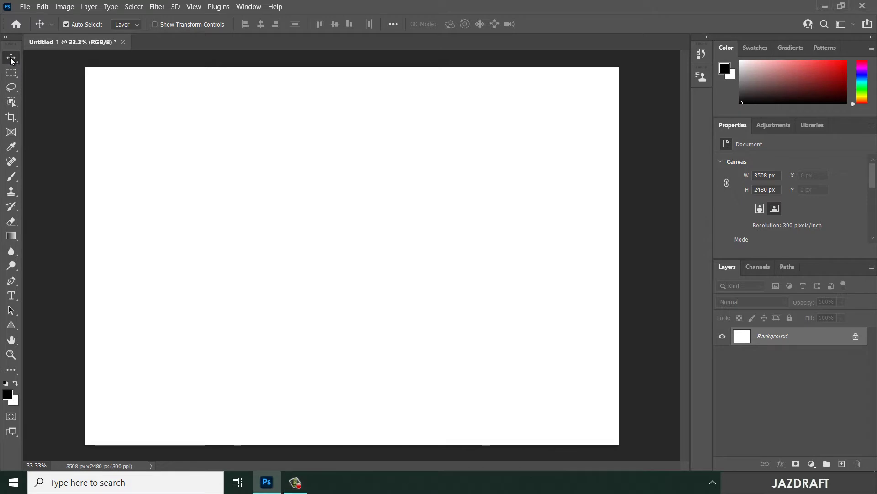
right_click(12, 58)
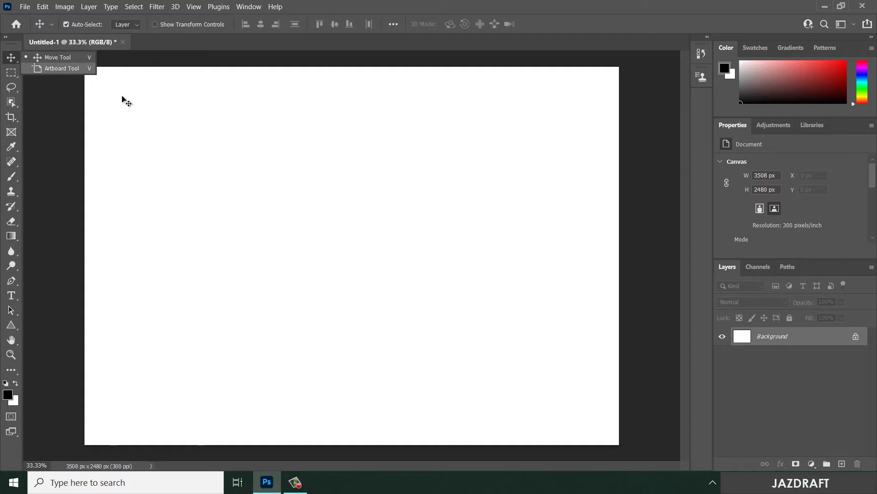
left_click(133, 106)
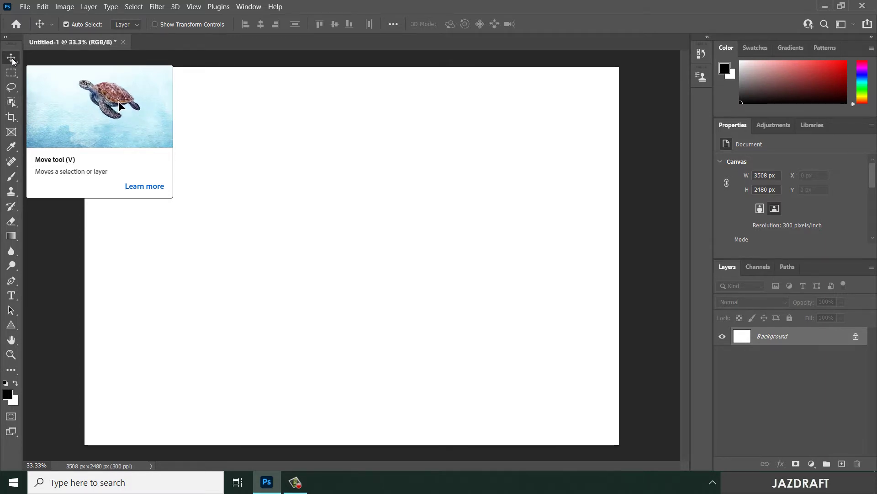
Step: Draw a black square about 828 px wide in the left part of the canvas with the Rectangle tool
left_click(13, 327)
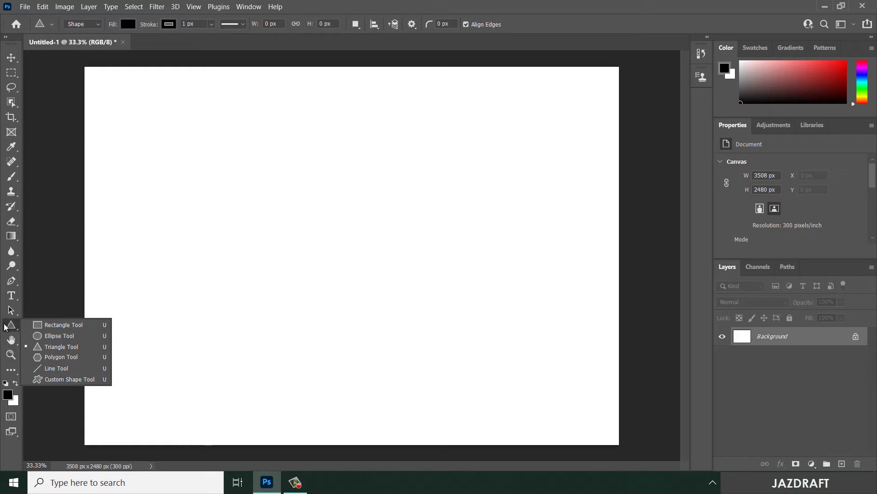
left_click(11, 325)
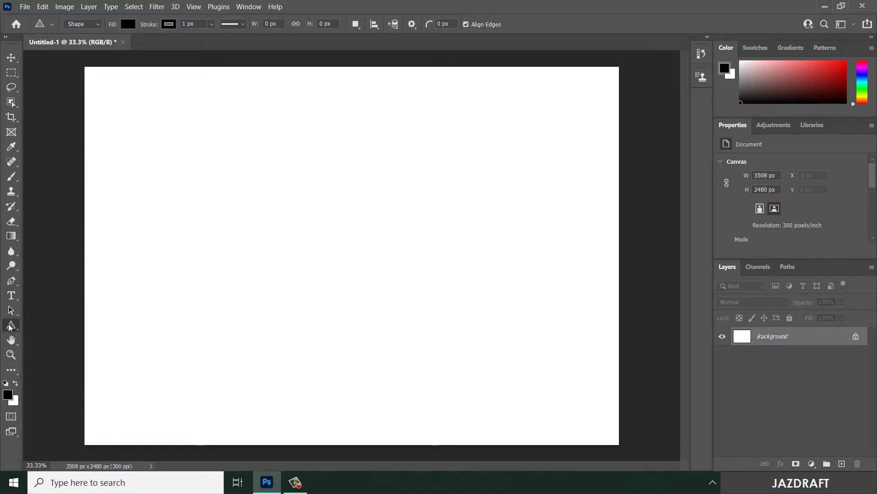
left_click(63, 325)
left_click_drag(130, 229, 260, 353)
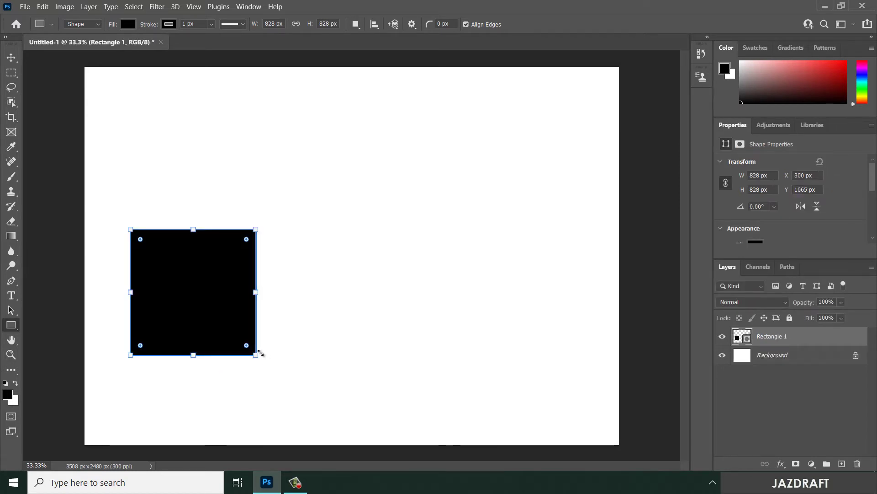
left_click(86, 26)
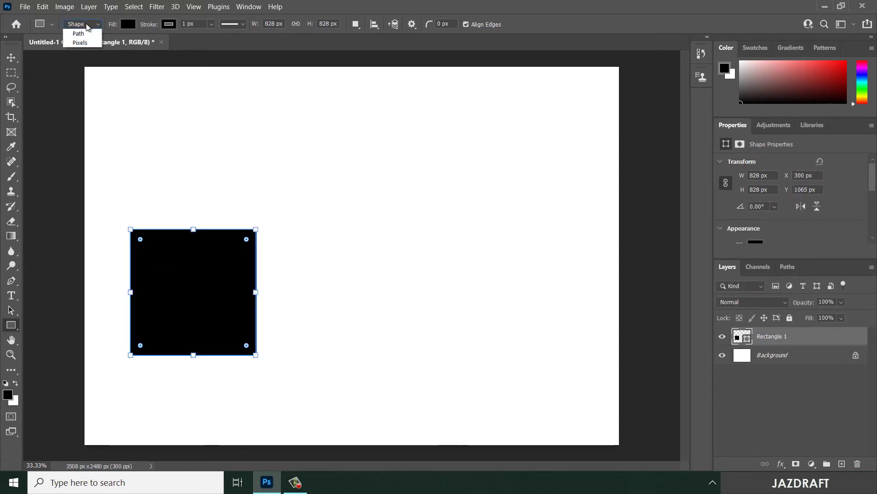
left_click(87, 26)
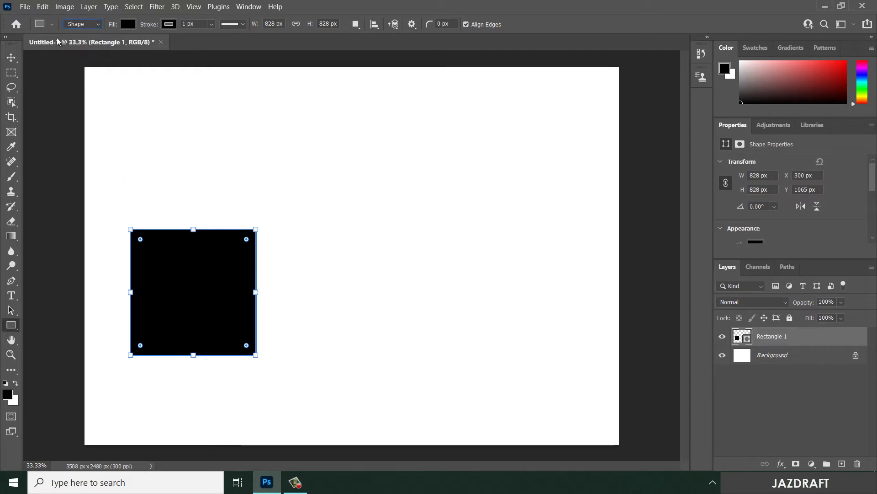
left_click(90, 28)
left_click(87, 27)
Step: Draw a black circle about 888 px in diameter just right of the square, as a separate shape layer
right_click(12, 326)
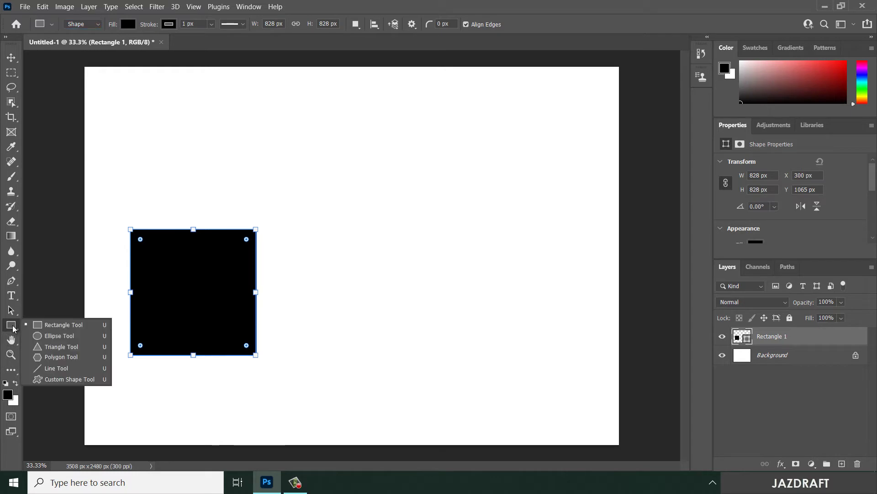
left_click(50, 336)
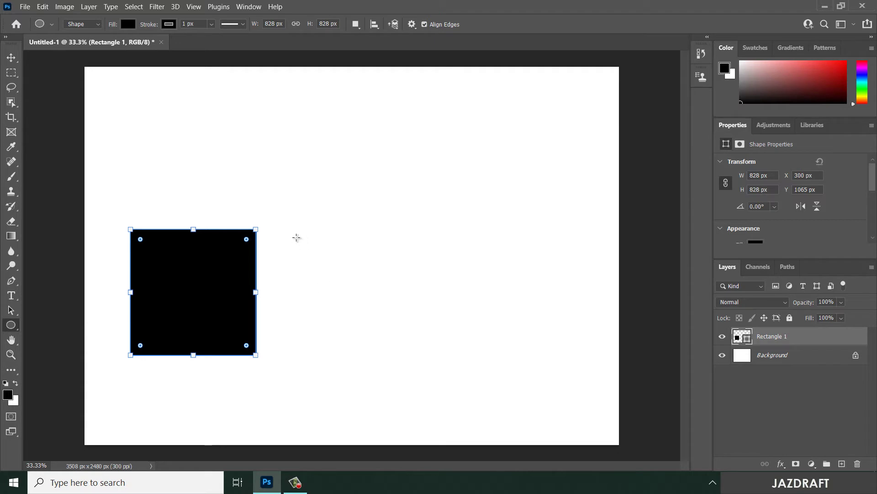
left_click_drag(294, 232, 444, 382)
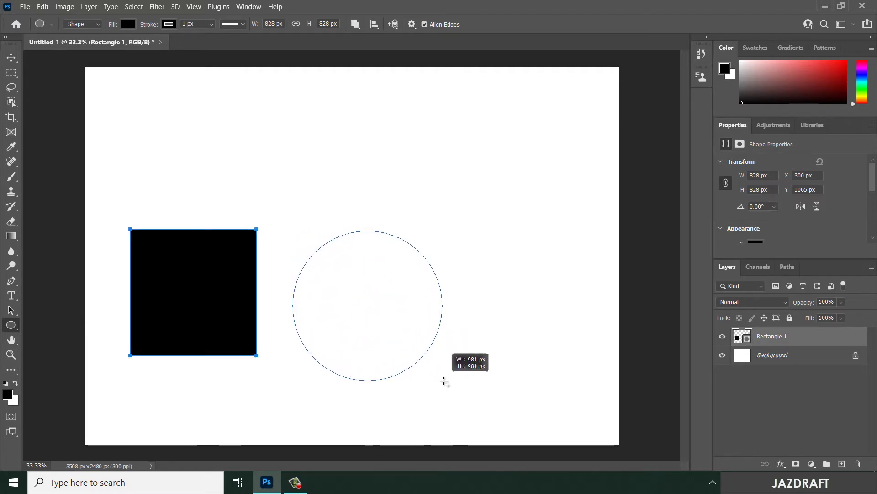
left_click_drag(444, 382, 475, 333)
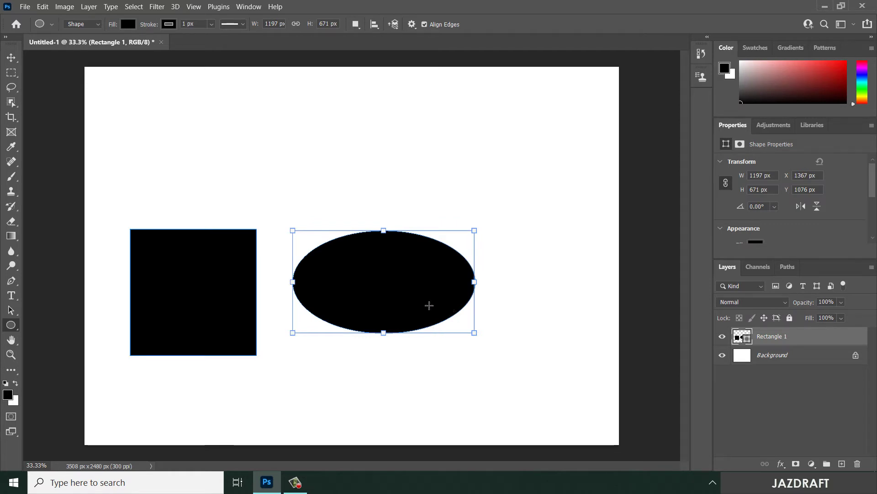
key("ctrl+z")
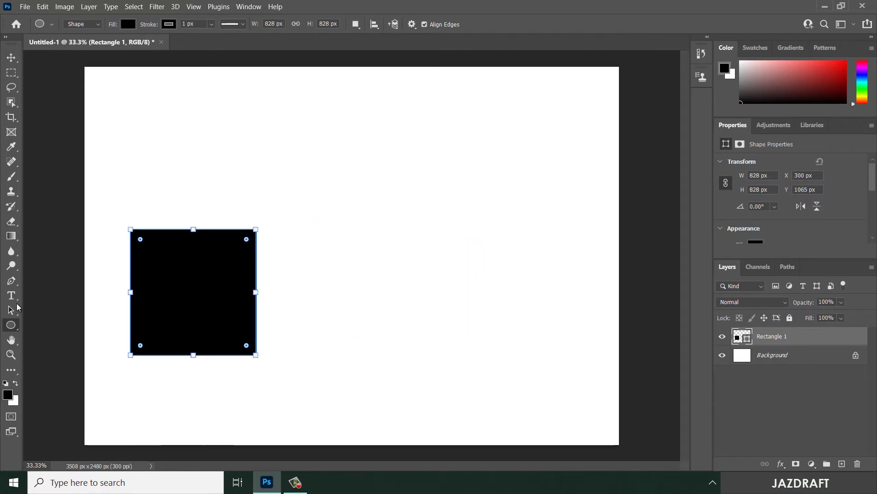
left_click_drag(280, 225, 414, 360)
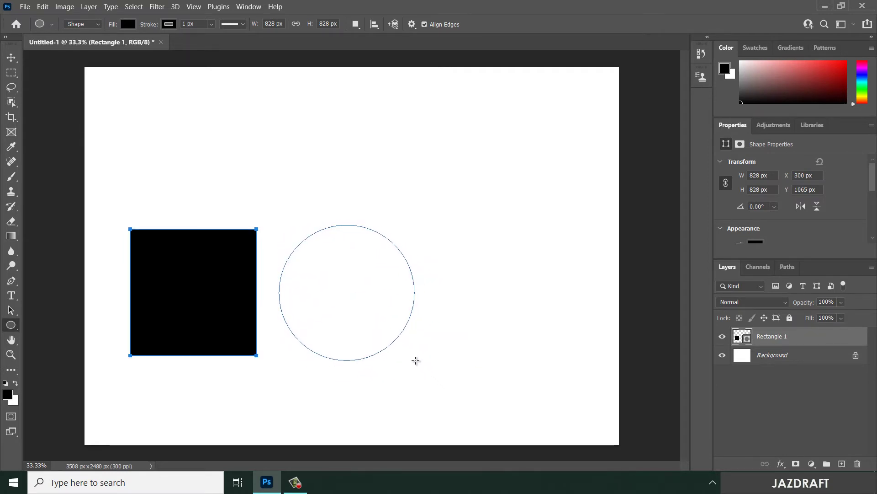
Step: Draw a black triangle about 959 px wide and 830 px high to the right of the circle
right_click(7, 327)
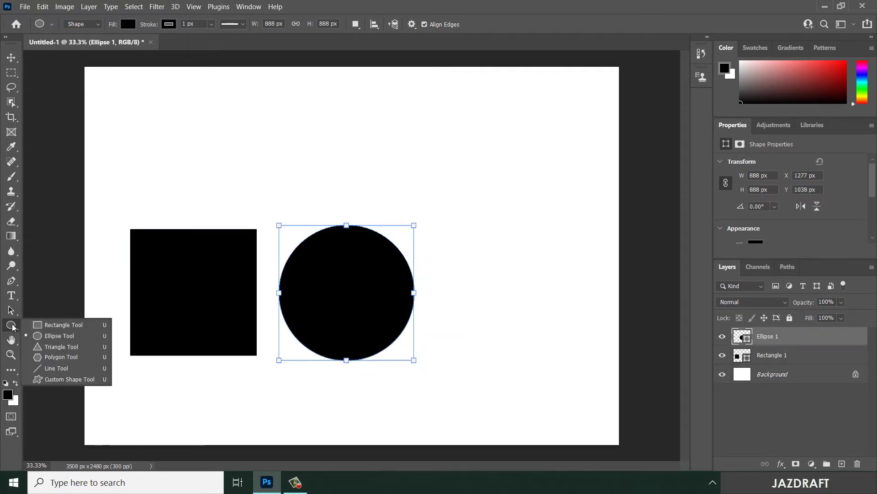
left_click(48, 347)
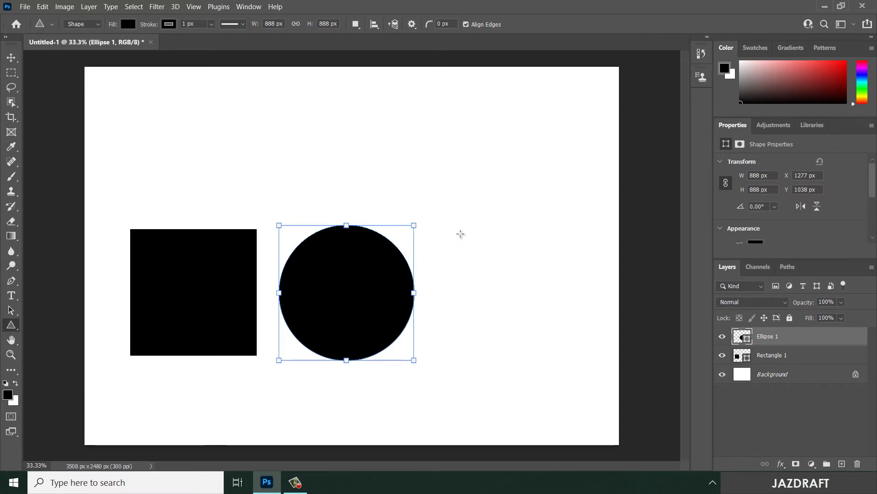
left_click_drag(459, 228, 628, 397)
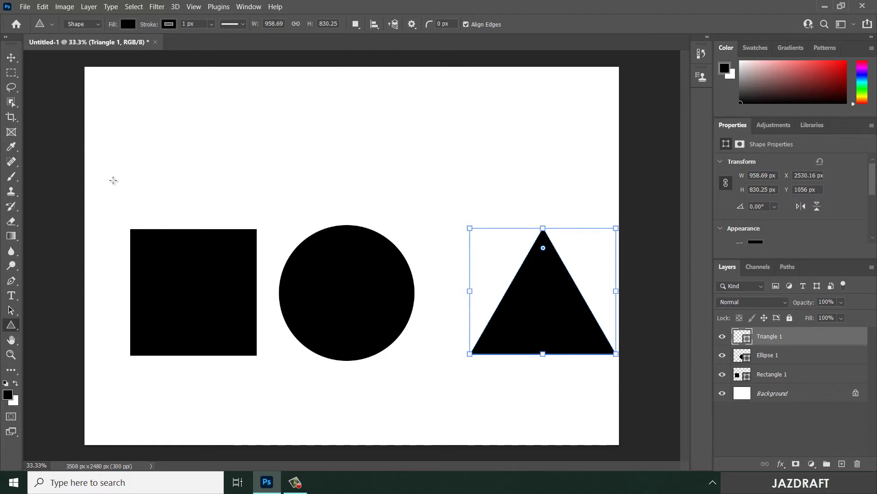
left_click(14, 61)
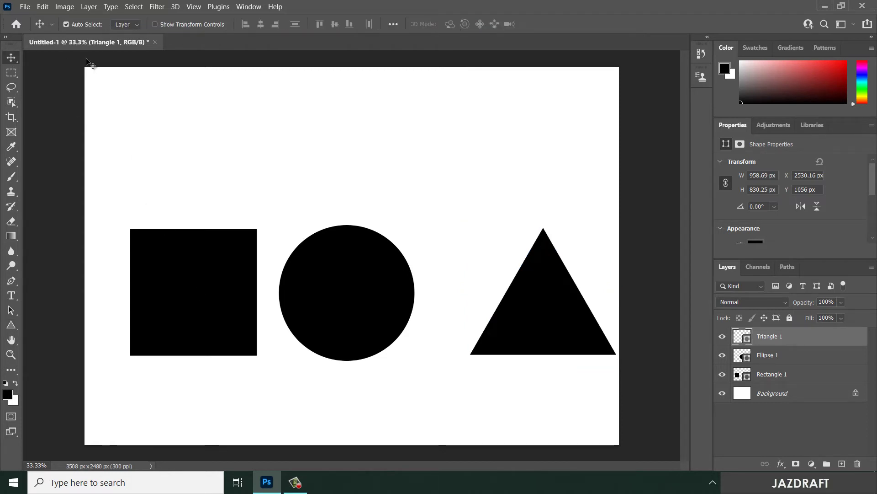
right_click(10, 59)
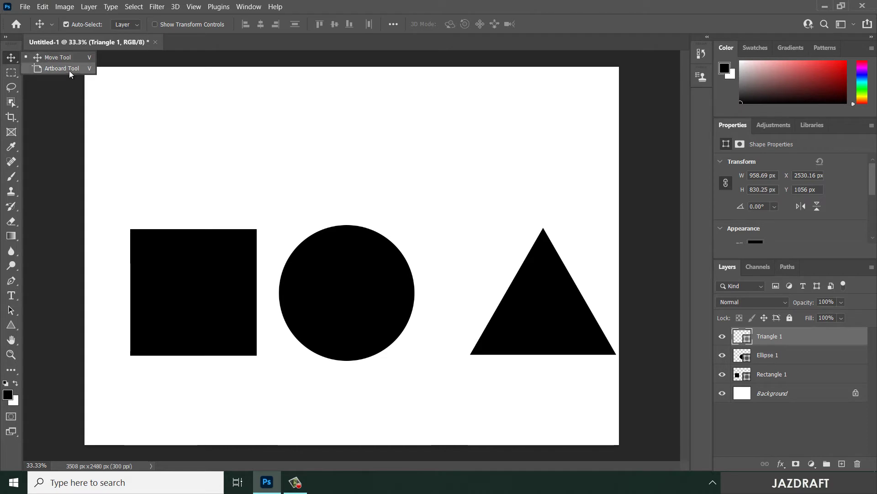
left_click(15, 57)
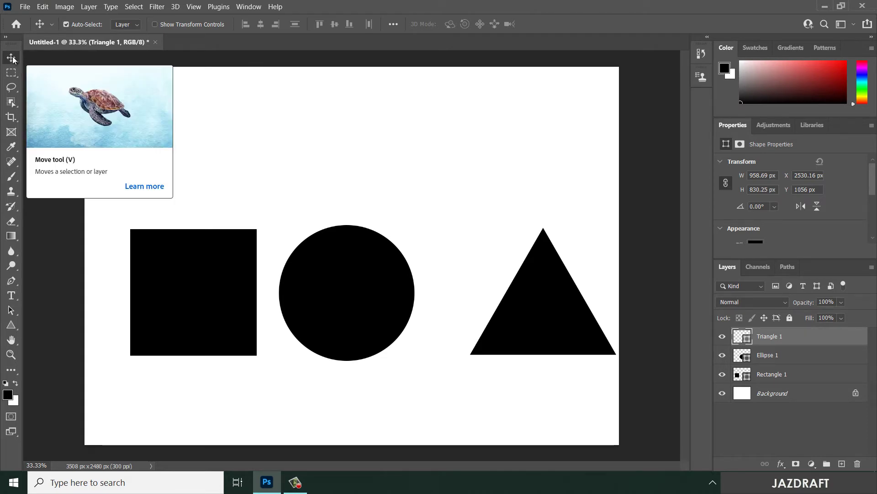
right_click(13, 59)
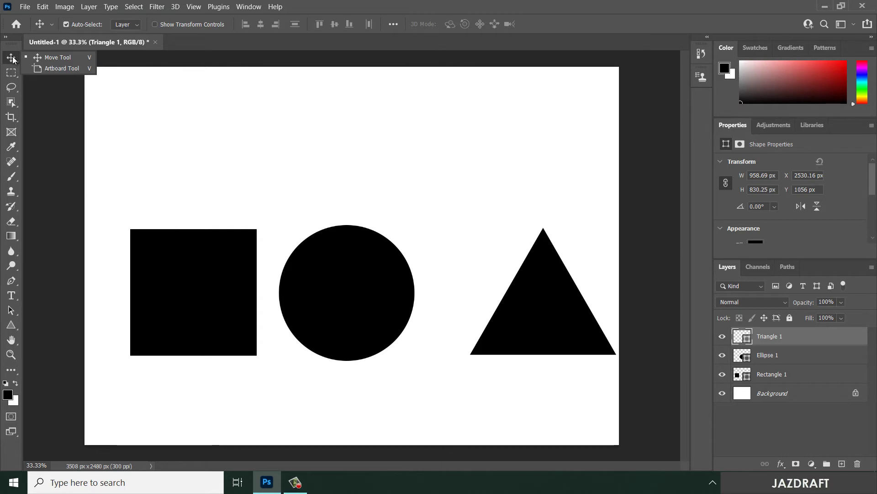
left_click(68, 57)
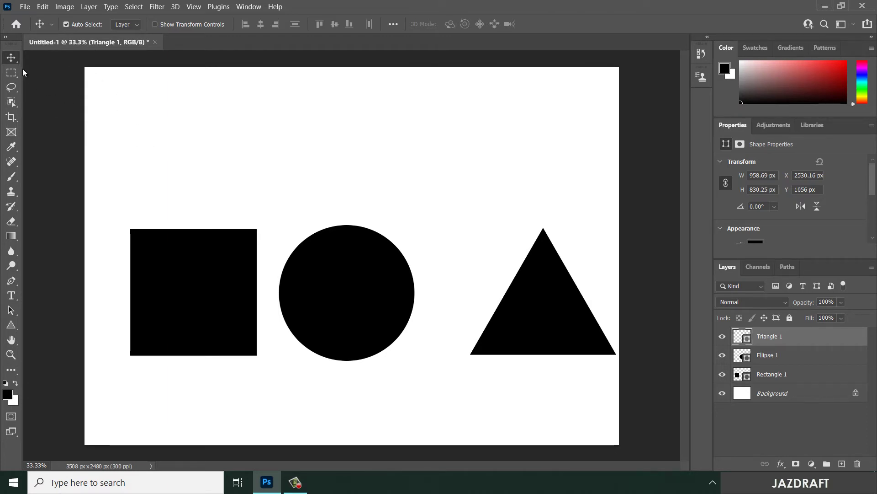
right_click(11, 58)
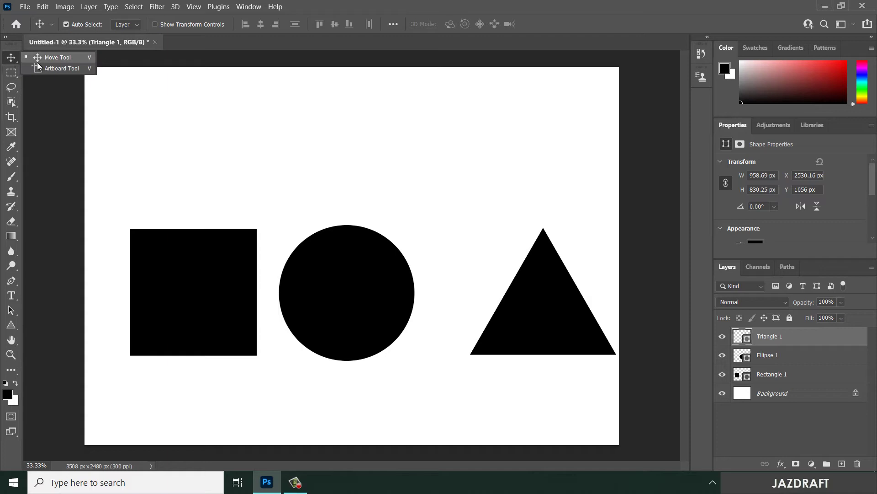
left_click(12, 58)
right_click(15, 61)
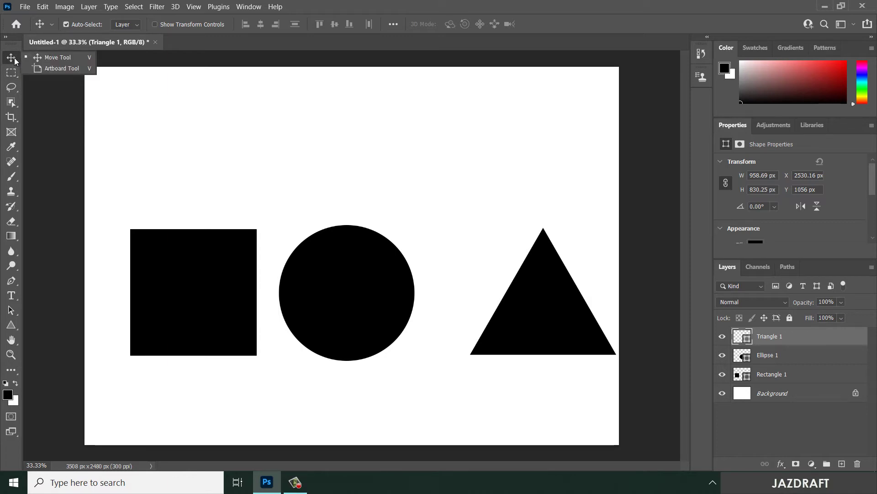
left_click(64, 69)
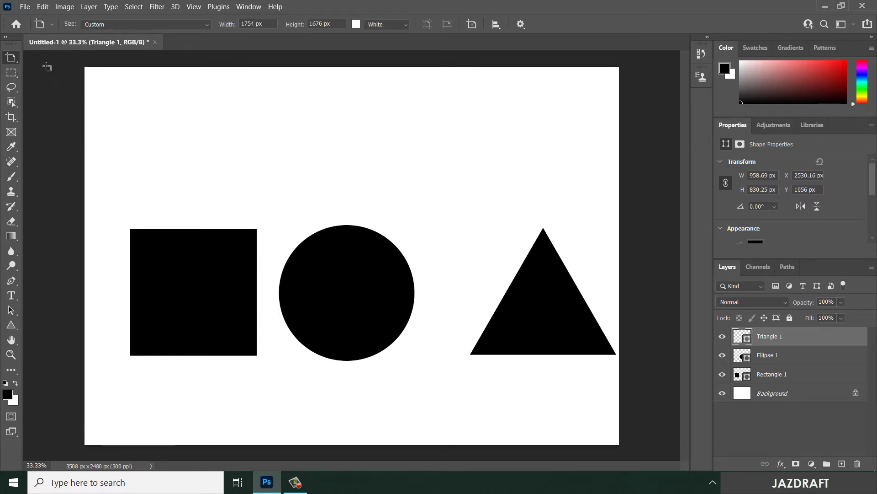
Step: Spread the three shapes diagonally with the Move tool: square at the upper left, circle near the centre, triangle at the lower right
right_click(13, 60)
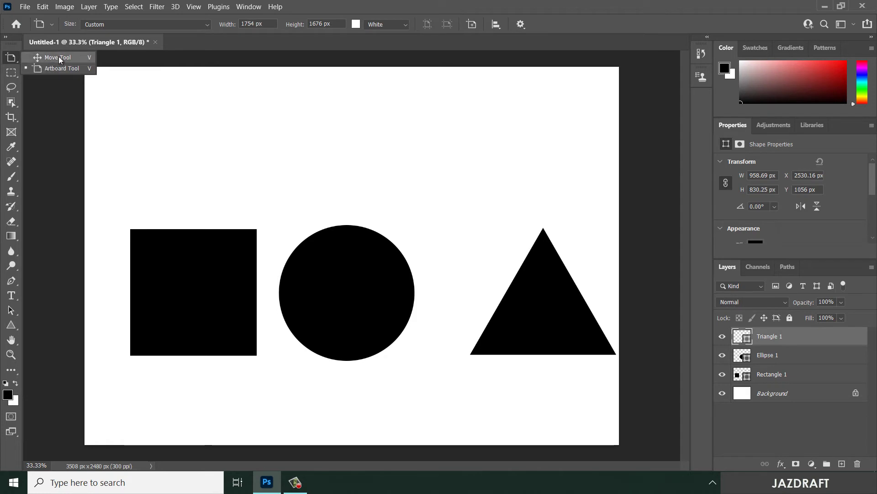
left_click(59, 57)
left_click_drag(162, 272, 145, 121)
left_click_drag(344, 282, 346, 205)
left_click_drag(533, 348, 518, 369)
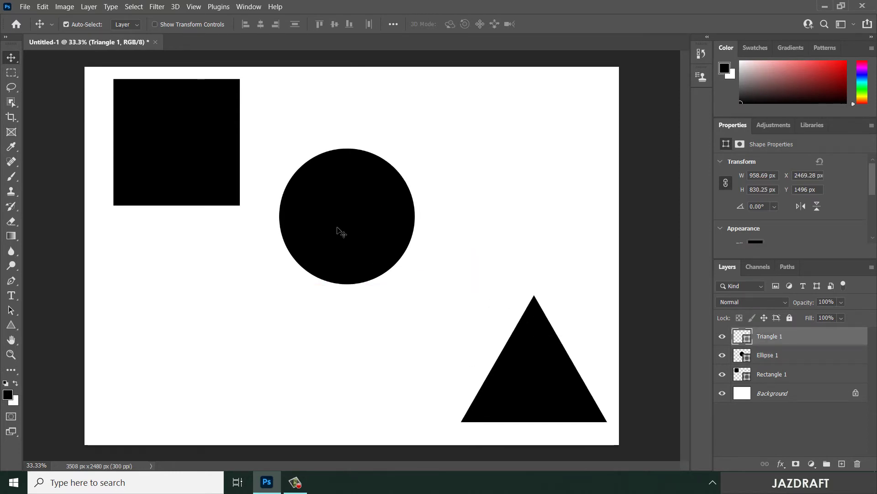
left_click_drag(337, 228, 352, 268)
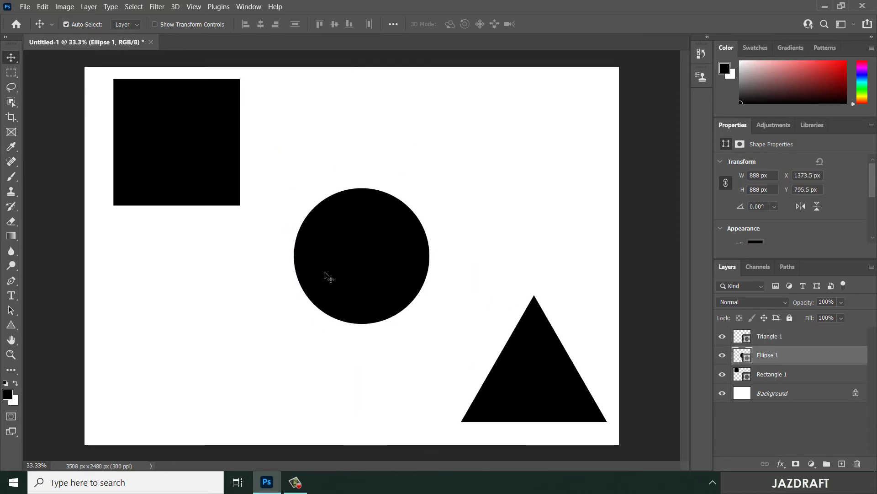
Step: Bring the square, circle and triangle back into a roughly horizontal row across the middle of the canvas
left_click_drag(186, 168, 185, 292)
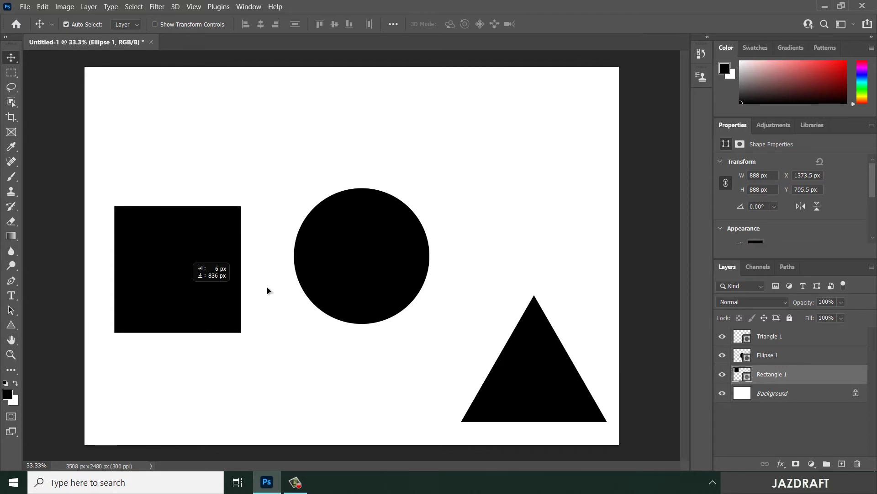
mouse_move(402, 254)
left_mouse_down()
mouse_move(392, 274)
mouse_move(392, 267)
left_mouse_up()
left_click_drag(541, 362, 529, 269)
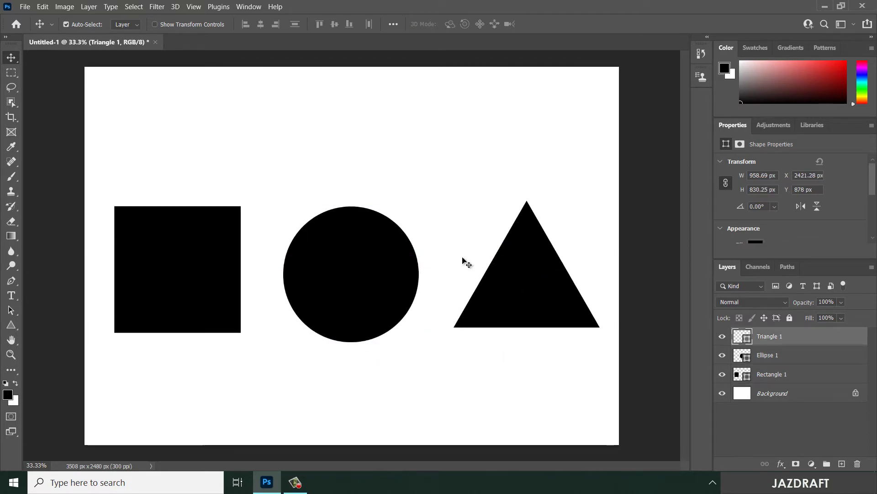
left_click(344, 265)
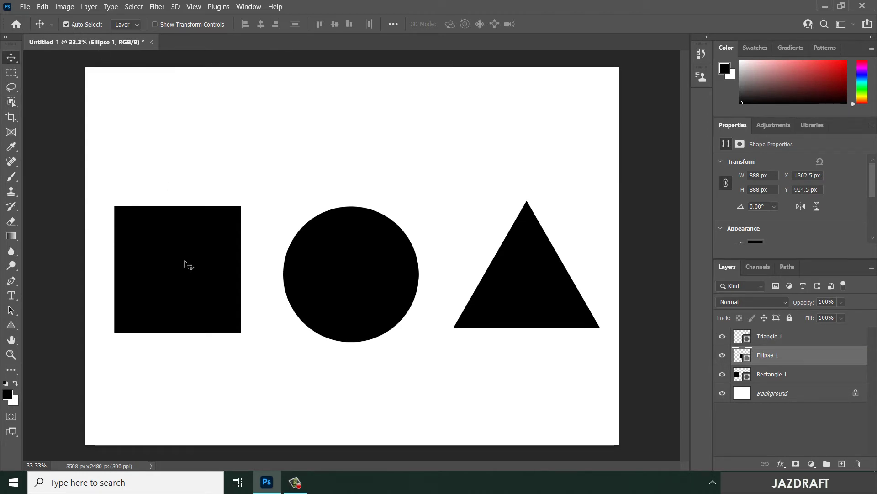
mouse_move(184, 261)
left_mouse_down()
mouse_move(186, 221)
mouse_move(171, 276)
mouse_move(147, 304)
mouse_move(161, 200)
mouse_move(182, 165)
mouse_move(171, 180)
mouse_move(186, 276)
mouse_move(189, 253)
left_mouse_up()
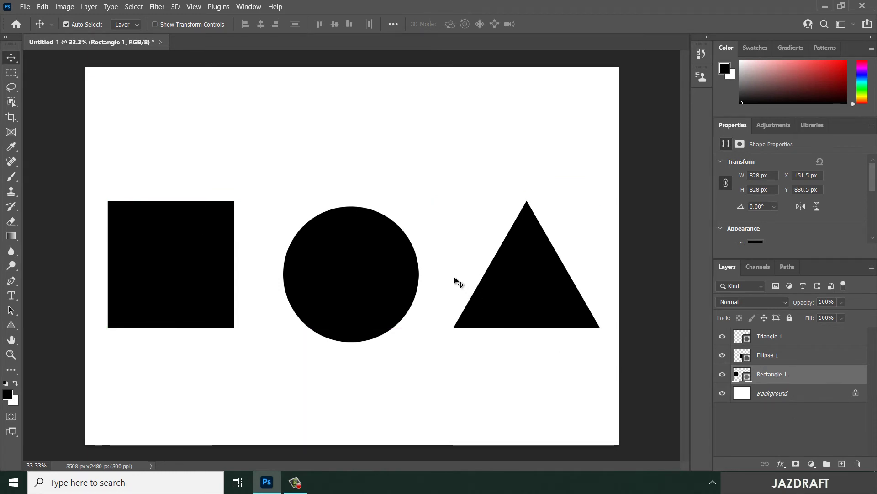
Step: Raise the circle above the other two shapes to about Y 437 px and shift the triangle slightly down
left_click_drag(359, 278, 366, 204)
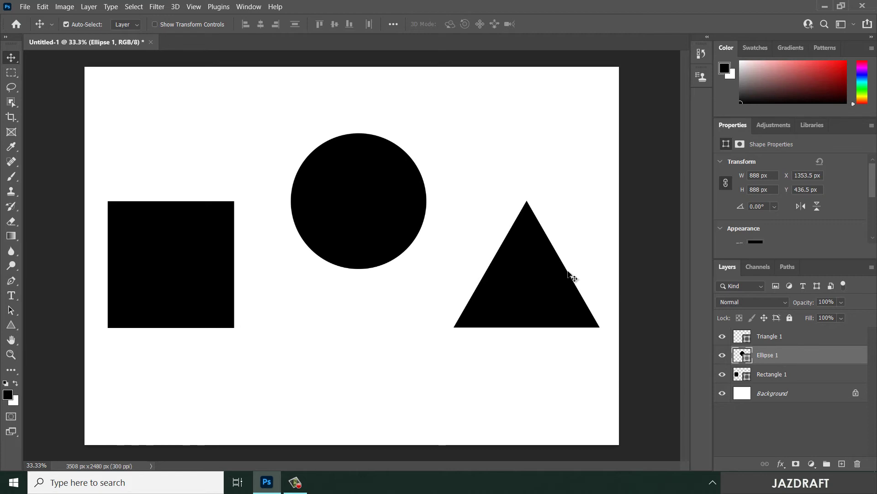
left_click_drag(543, 280, 550, 305)
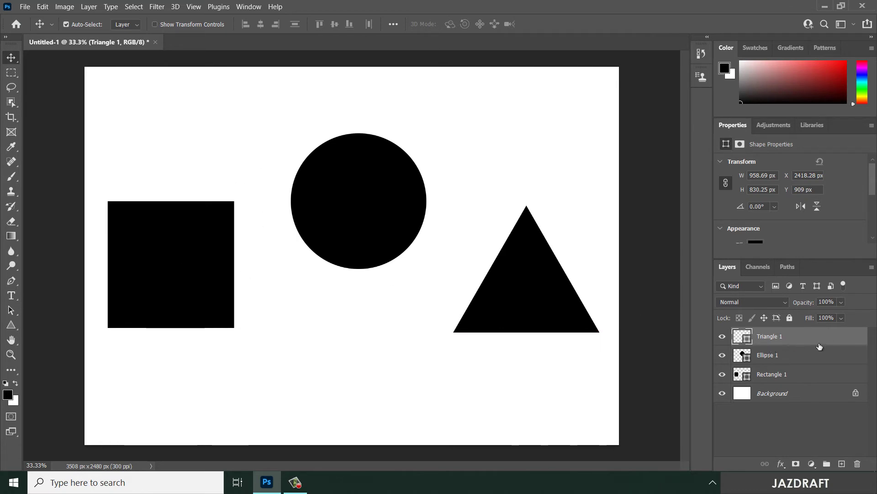
Step: Align the triangle, circle and square layers to one another by their horizontal centers
left_click(819, 377, "shift")
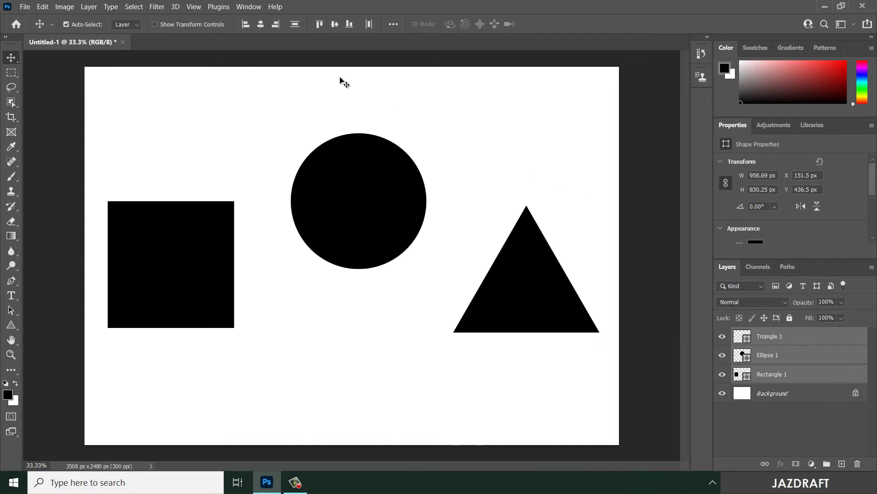
left_click(262, 24)
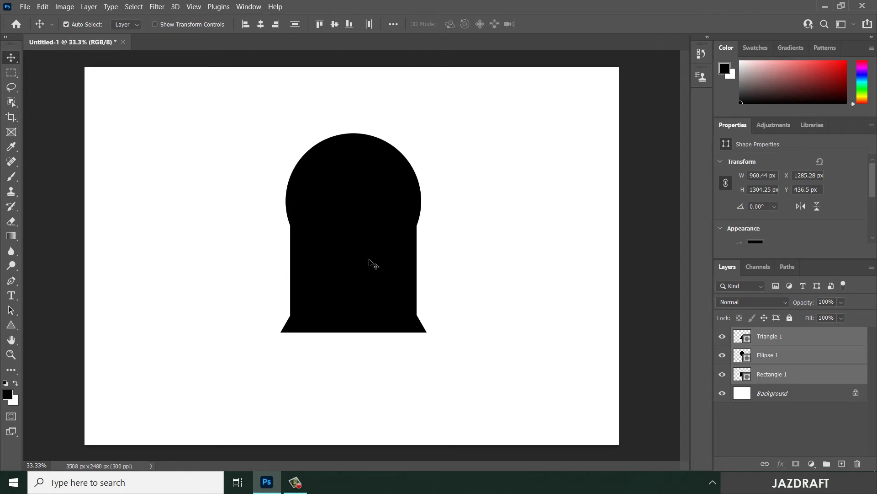
Step: Try aligning the three selected shapes by their vertical centers and again by their horizontal centers, and undo the alignments
left_click(335, 23)
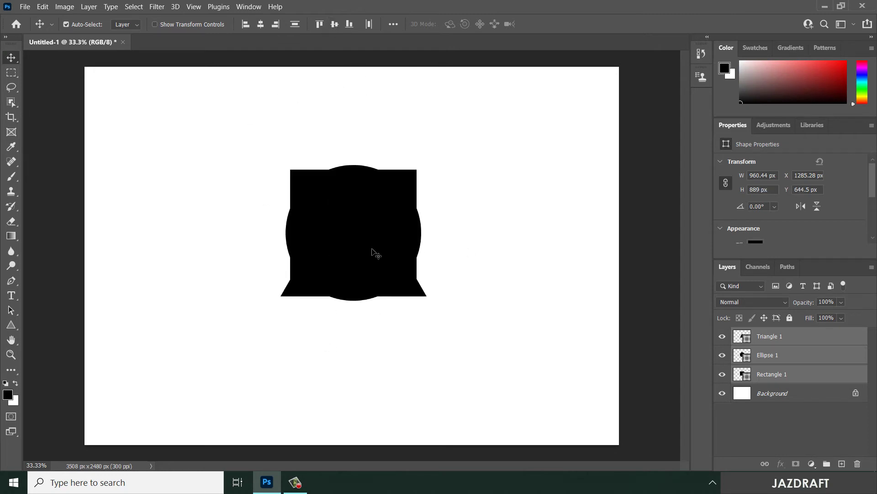
left_click(260, 24)
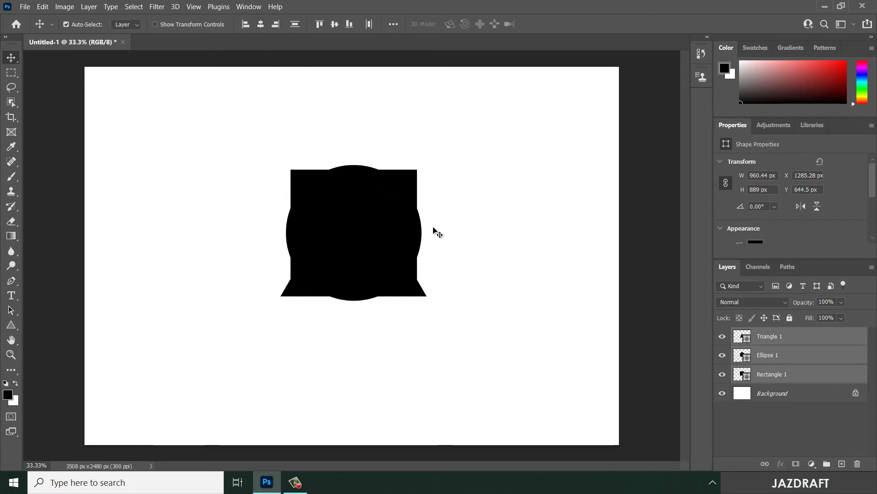
key("ctrl")
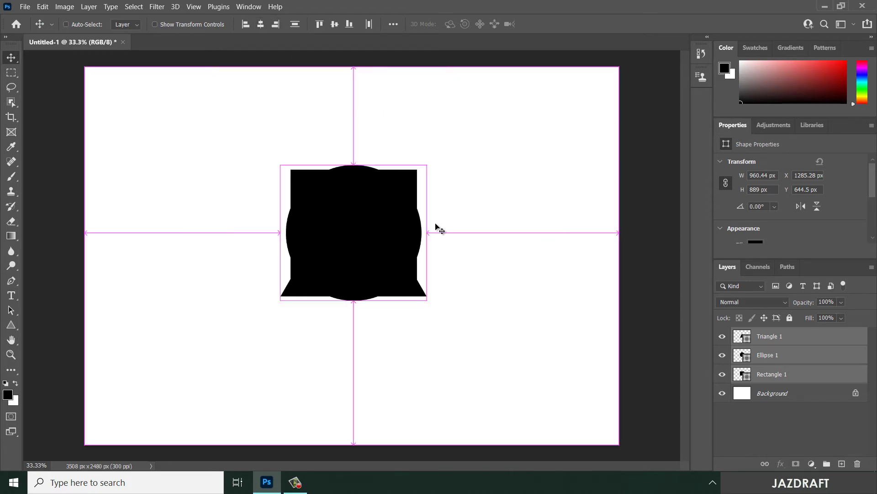
key("ctrl+z")
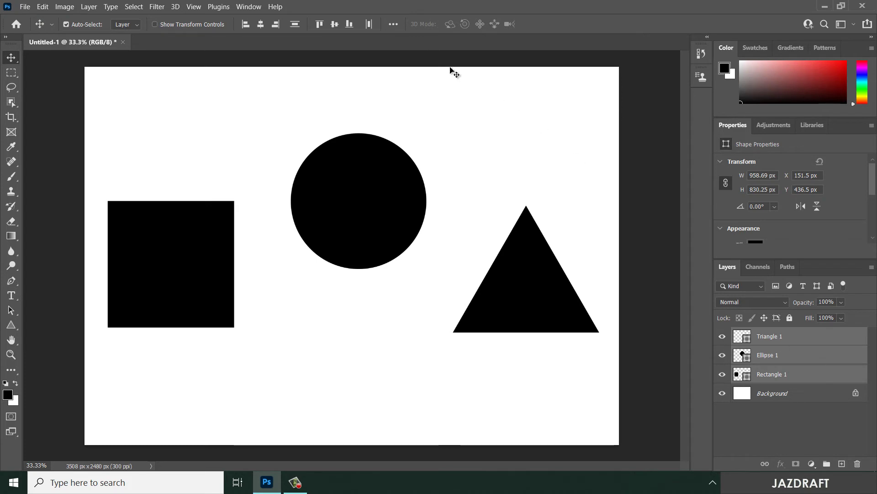
Step: Distribute the triangle, circle and square layers by their vertical centers and by their horizontal centers
left_click(394, 25)
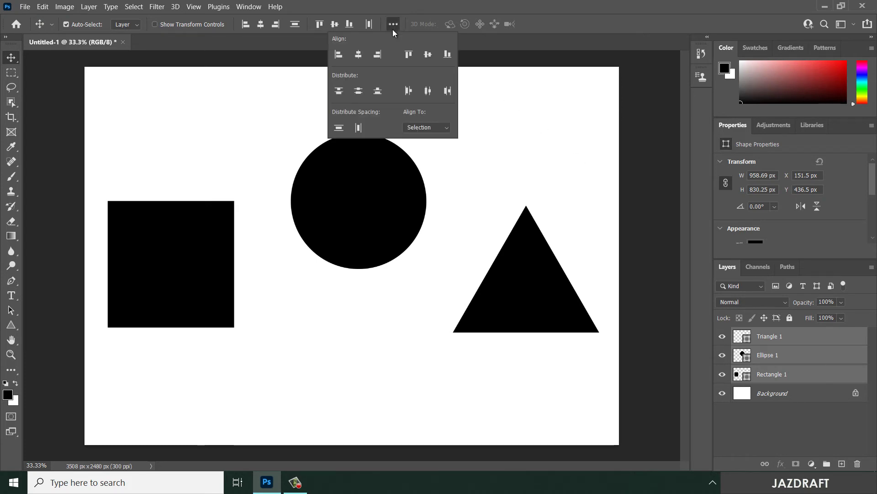
left_click(359, 92)
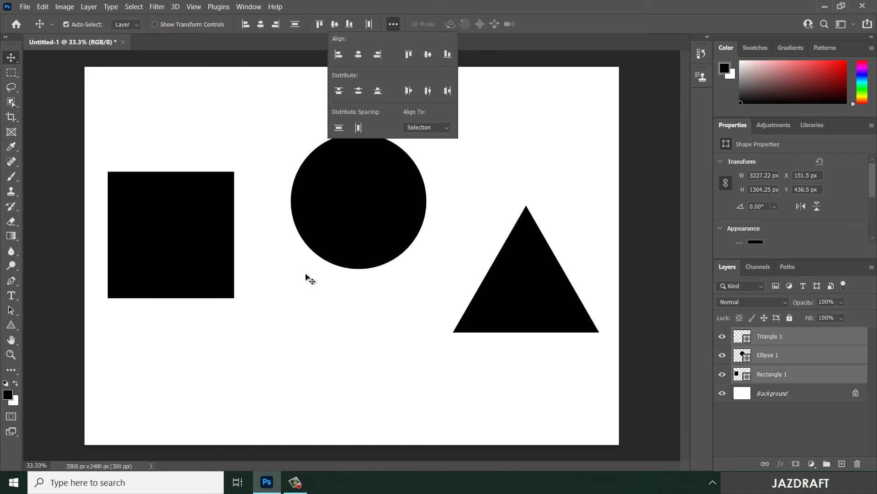
left_click(429, 92)
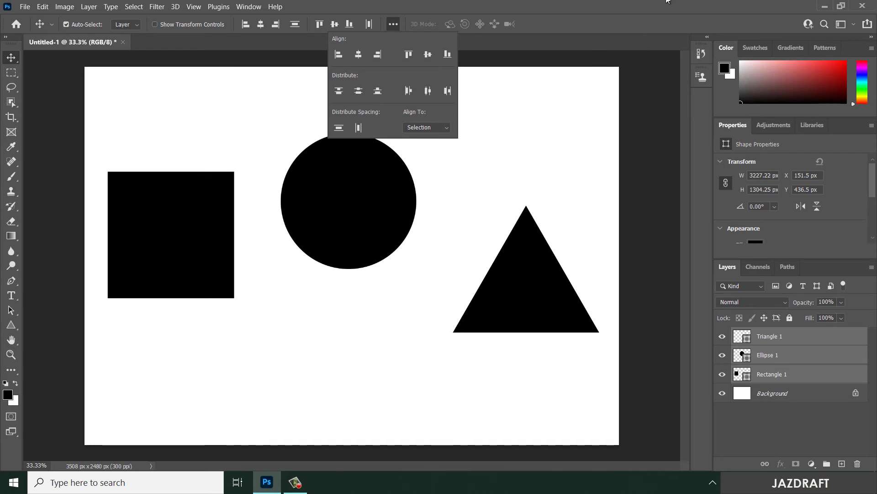
left_click(393, 24)
Step: Shift the three shapes slightly down and lower the circle level with the square at about Y 855 px
mouse_move(166, 238)
left_mouse_down()
mouse_move(166, 263)
mouse_move(164, 252)
left_mouse_up()
key("ctrl+z")
left_click_drag(369, 228, 372, 269)
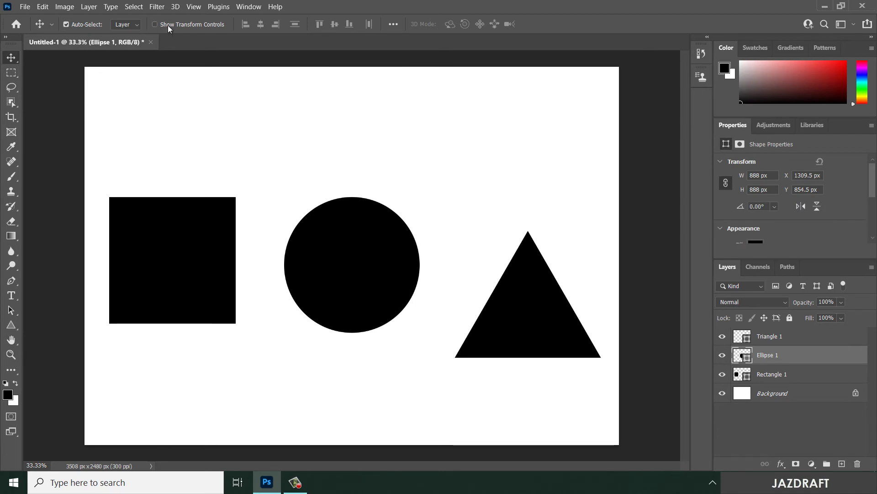
Step: Turn on transform controls for the shapes and raise the triangle in line with the square and circle at about Y 884 px
left_click(155, 24)
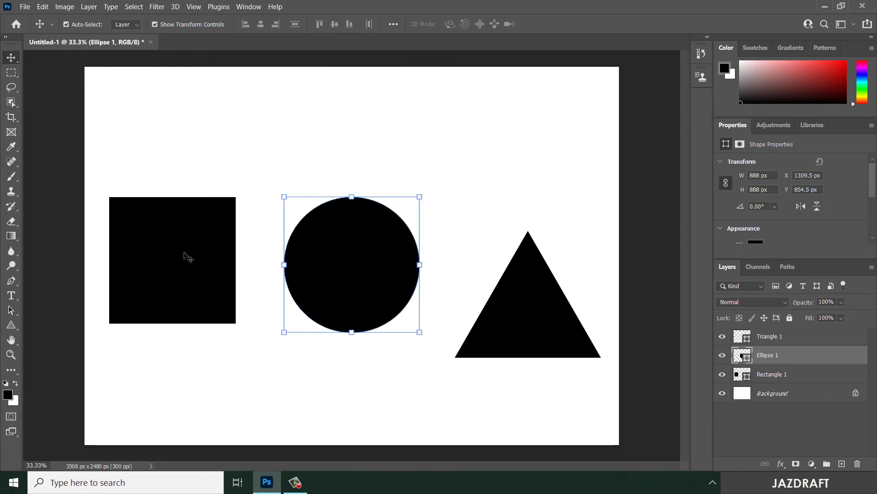
left_click(167, 255)
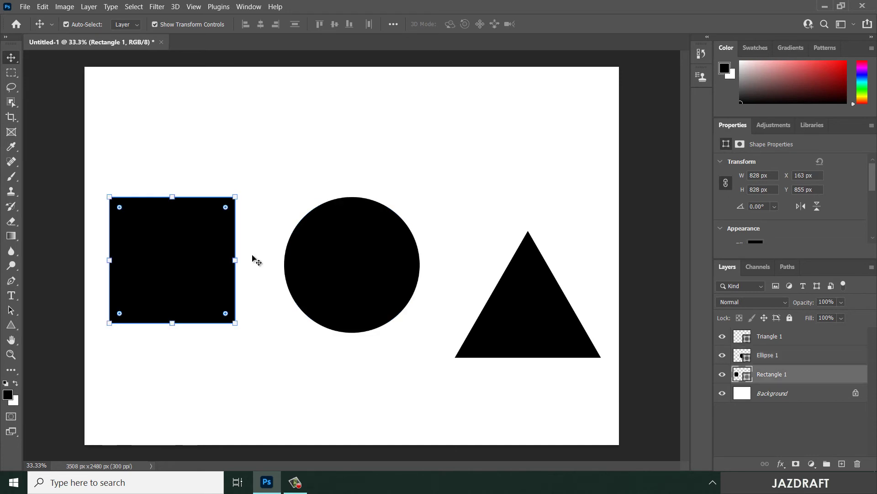
left_click(347, 255)
left_click_drag(548, 308, 544, 275)
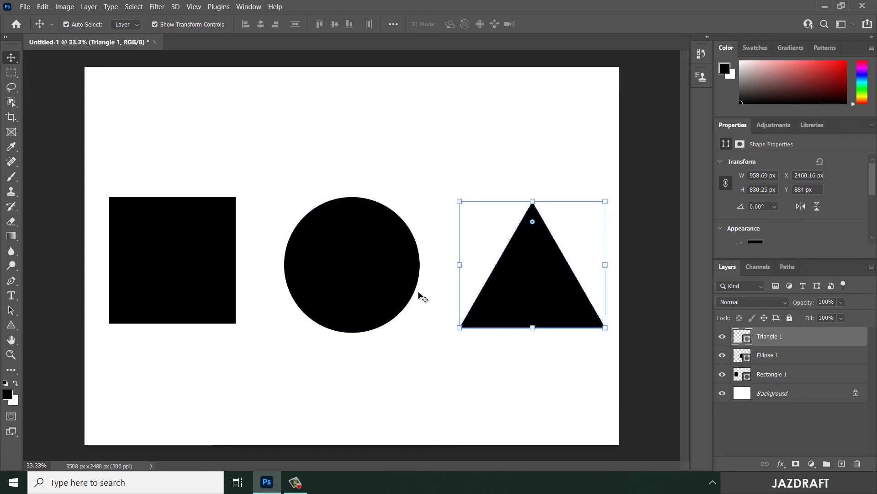
Step: Shift the circle toward the triangle to about X 1622 px, redistribute the three shape layers by horizontal centers and deselect them
left_click_drag(357, 270, 391, 268)
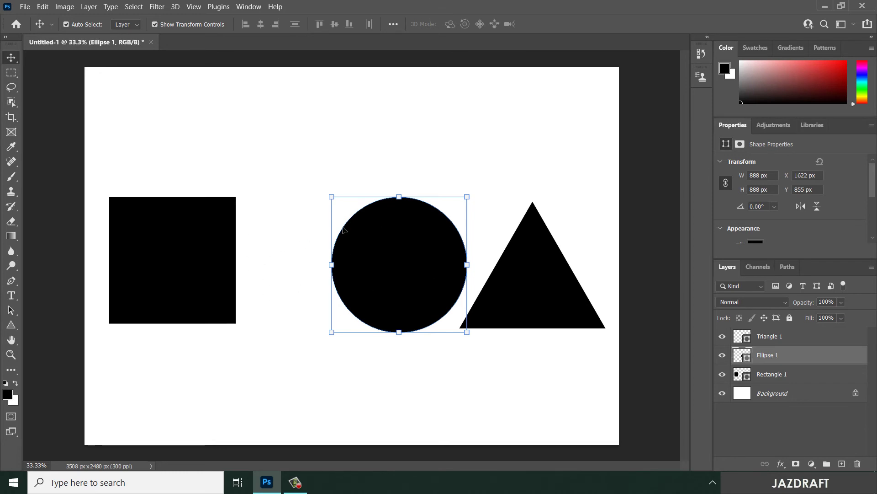
left_click(781, 339)
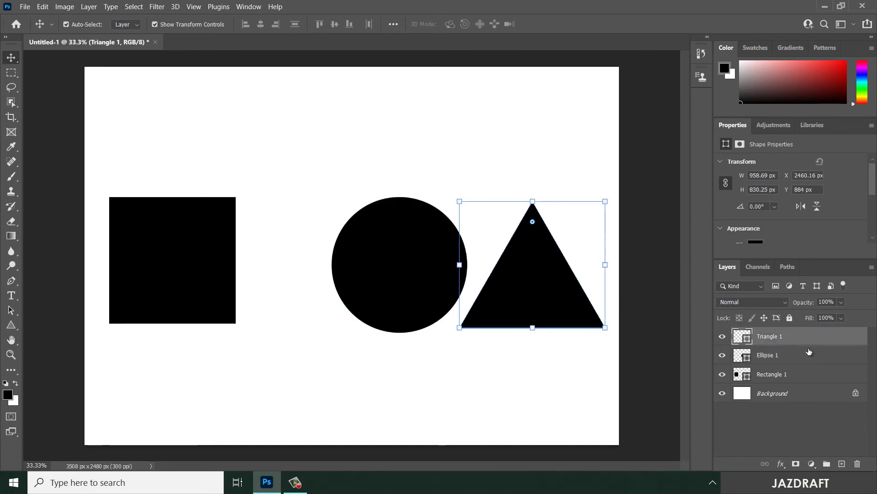
left_click(803, 376, "shift")
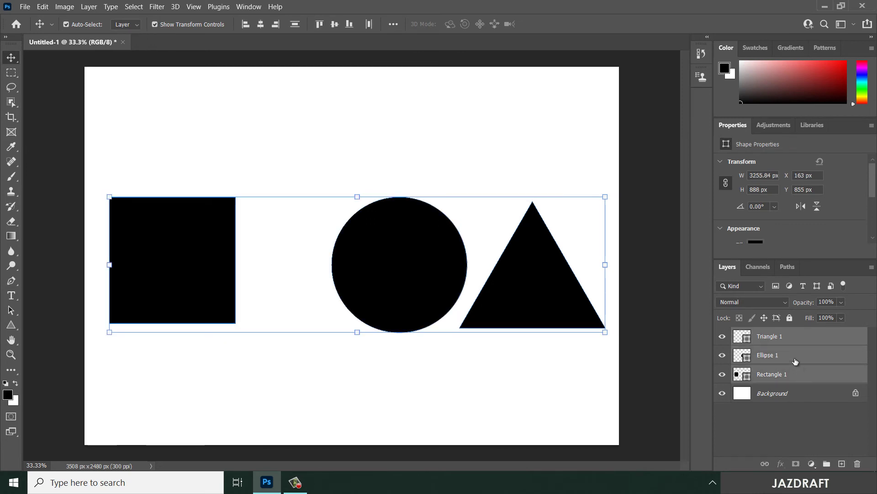
left_click(394, 25)
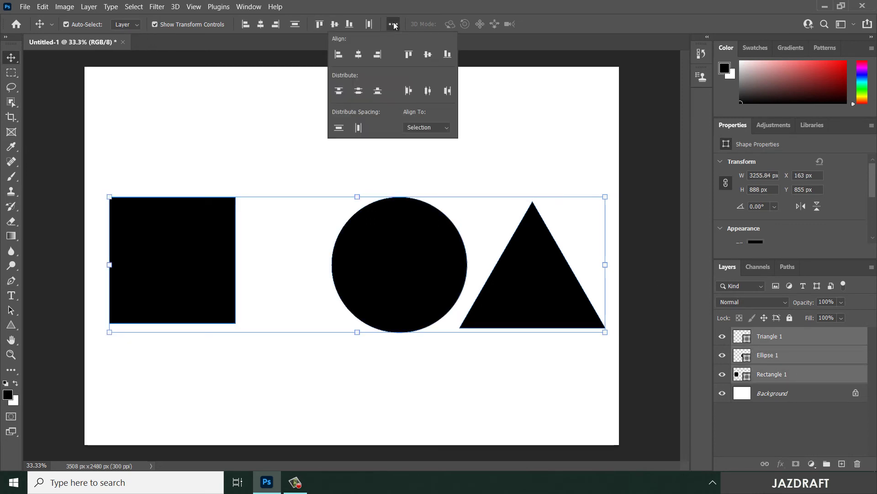
left_click(428, 90)
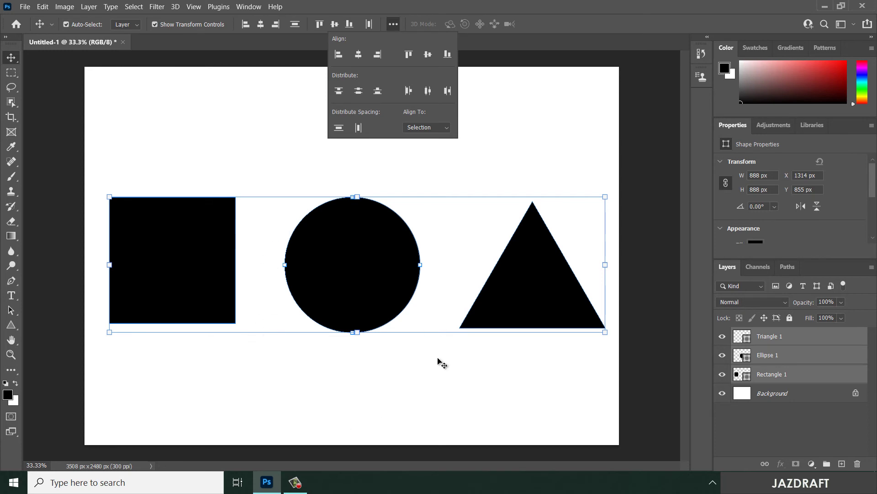
left_click(546, 141)
left_click(547, 141)
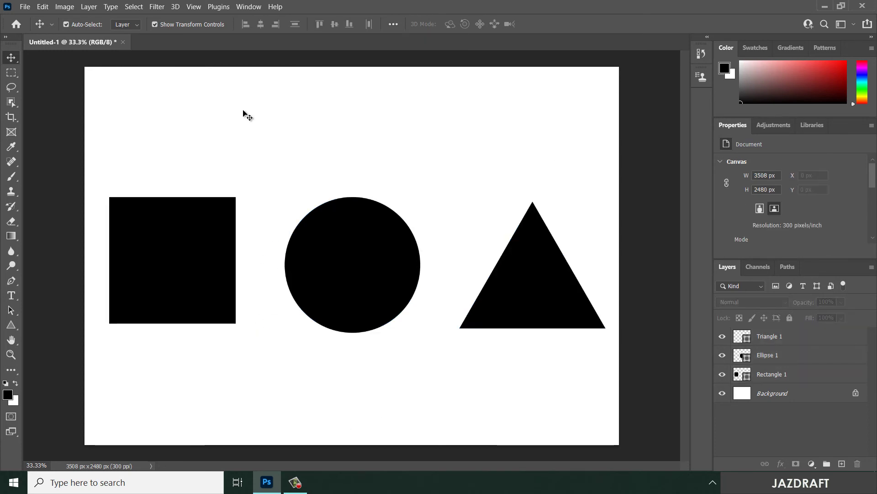
Step: Draw an artboard about 1931 by 2117 px from the canvas's upper-left corner with the Artboard tool
left_click(40, 26)
key("Escape")
right_click(12, 60)
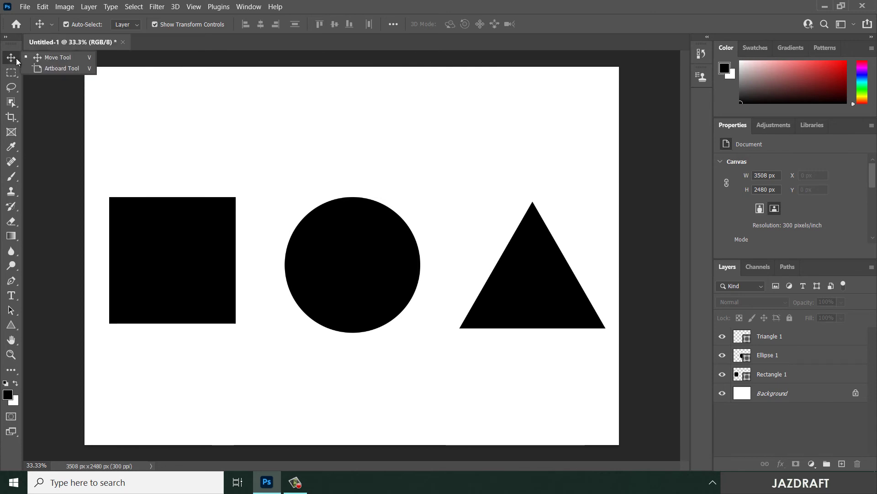
left_click(75, 73)
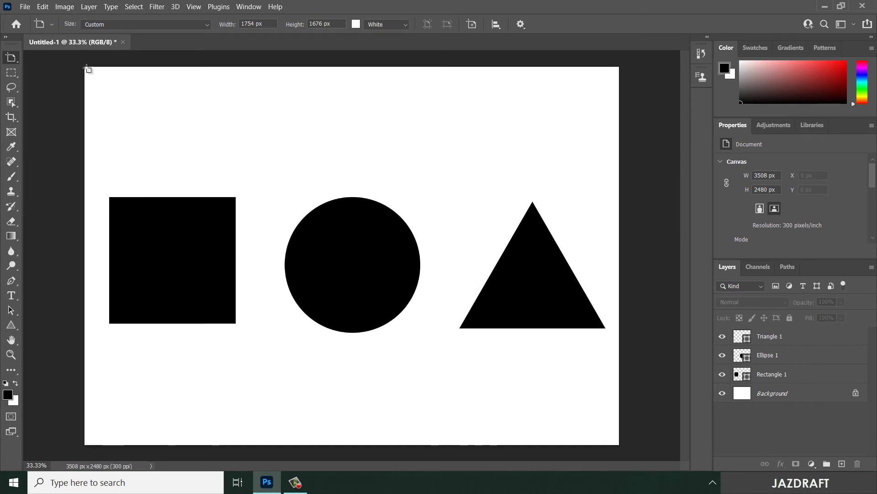
left_click_drag(85, 67, 379, 391)
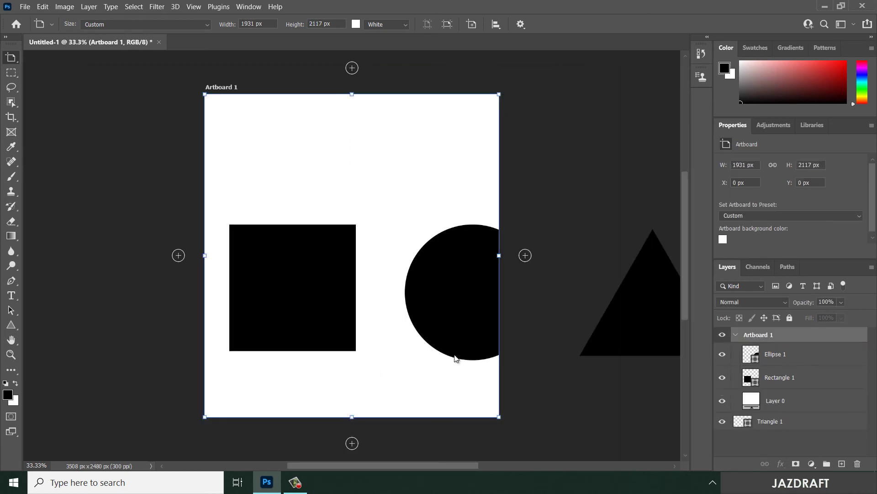
Step: Add matching artboards to the right of Artboard 1, above Artboard 2, and above Artboard 1
left_click(525, 255)
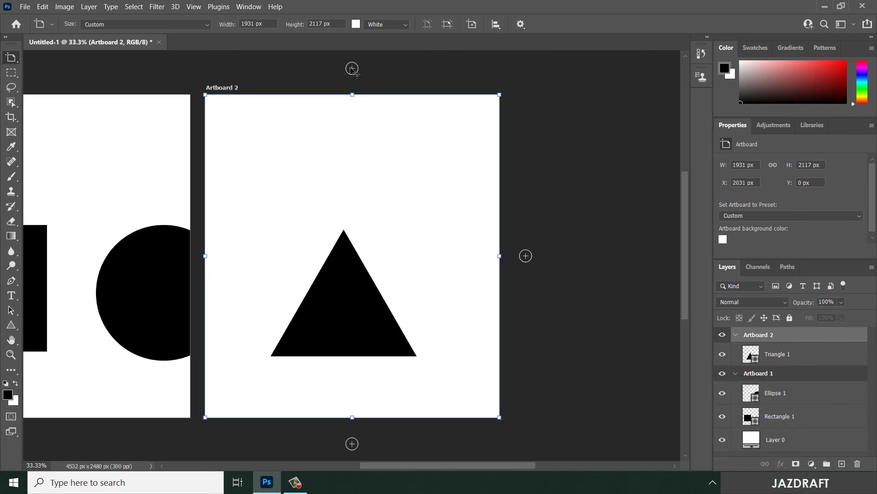
left_click(352, 68)
left_click(179, 256)
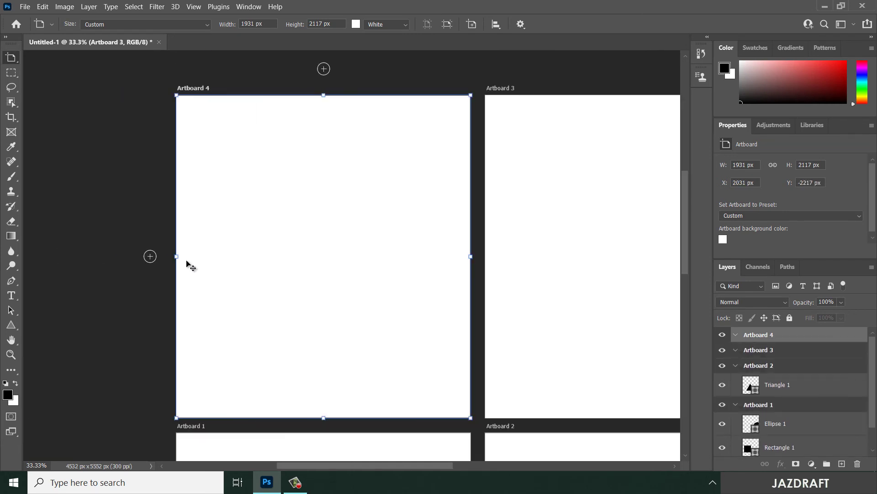
Step: Look over the artboards and undo their creation, restoring the original single canvas with the three shapes
scroll(410, 304, "down", 2)
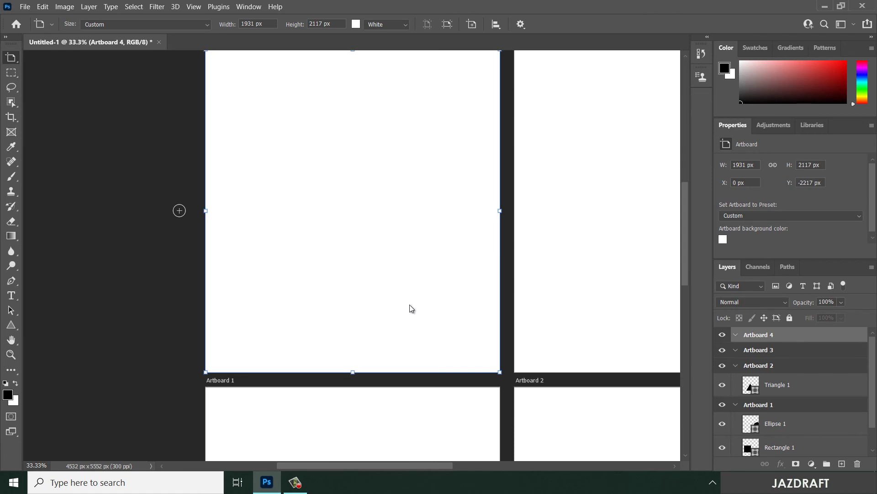
left_click_drag(555, 349, 434, 203)
left_click_drag(390, 327, 390, 257)
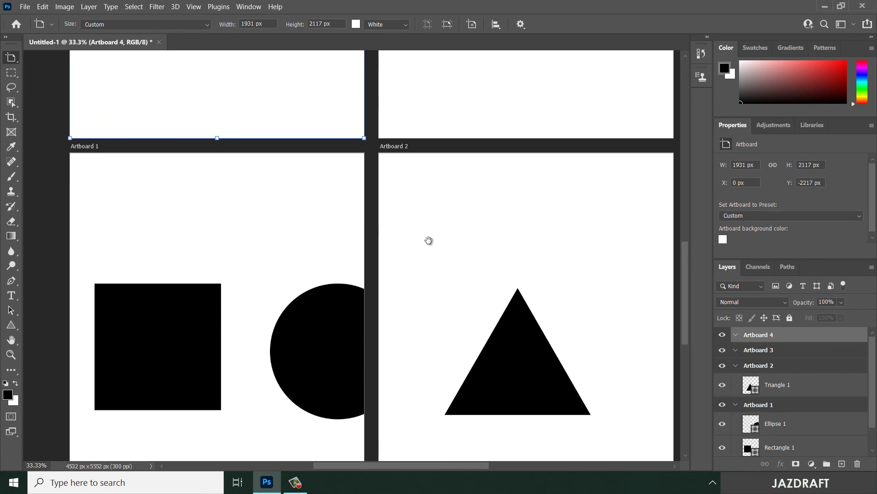
left_click_drag(499, 266, 526, 276)
key("space")
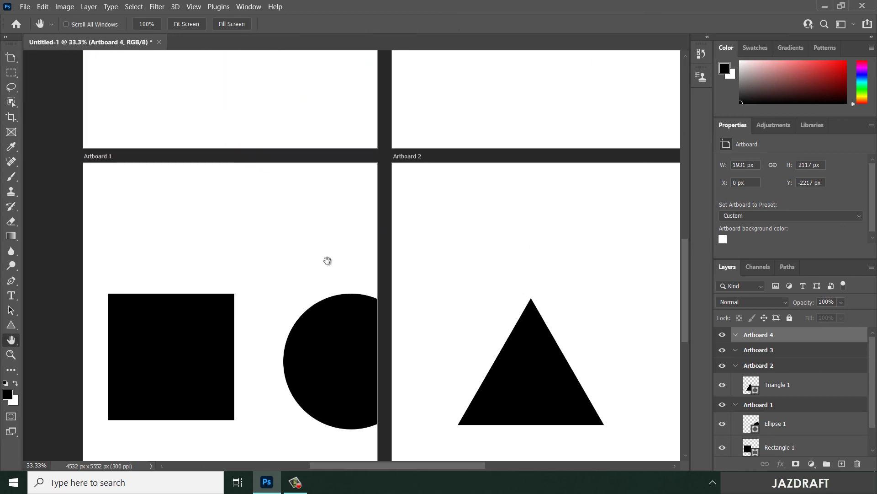
left_click_drag(327, 259, 304, 289)
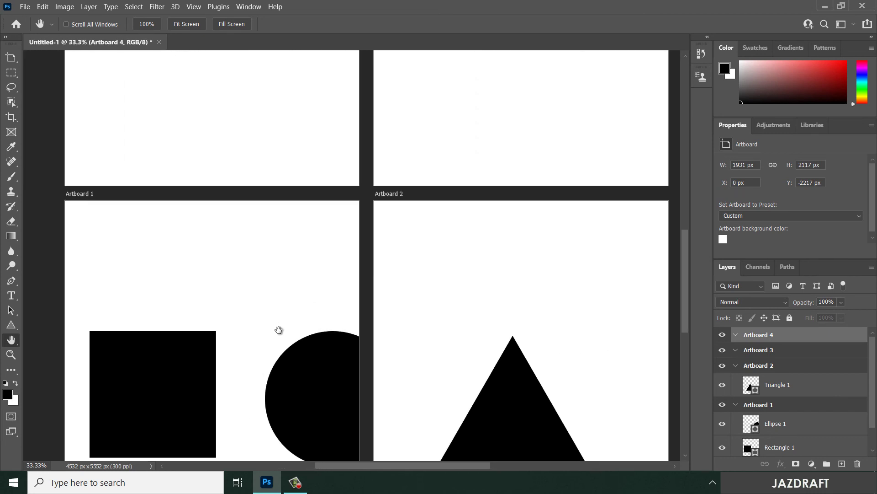
key("ctrl+z")
key("ctrl+z")
key("ctrl+z")
key("ctrl+z")
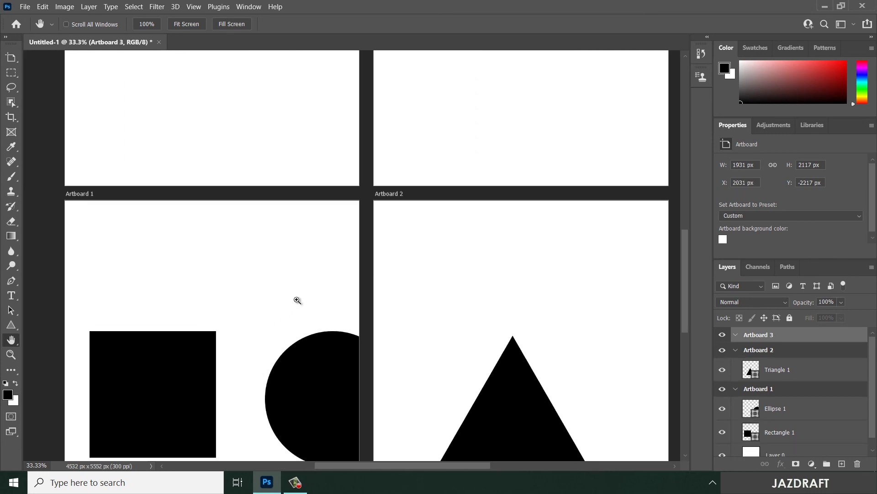
key("ctrl+z")
key("ctrl+z")
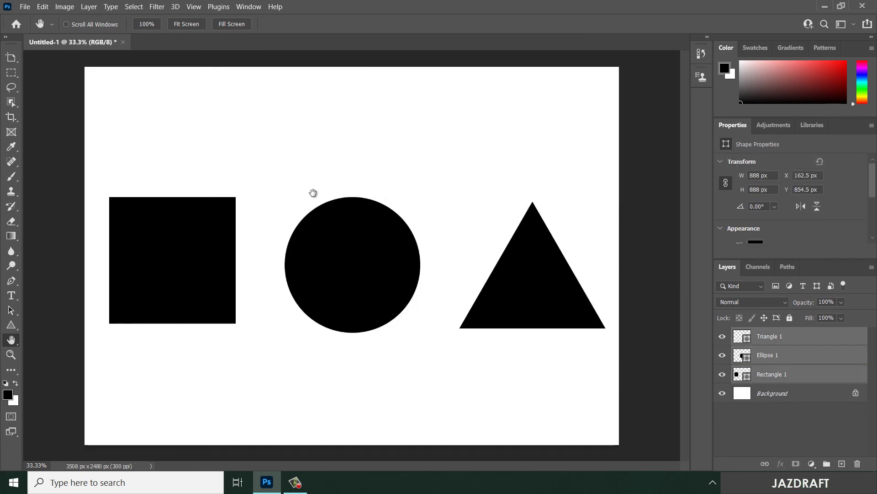
Step: With the Move tool, raise the square about 600 px, nudge the circle down, and lower the triangle to about Y 1240 px
left_click(12, 62)
left_click(53, 59)
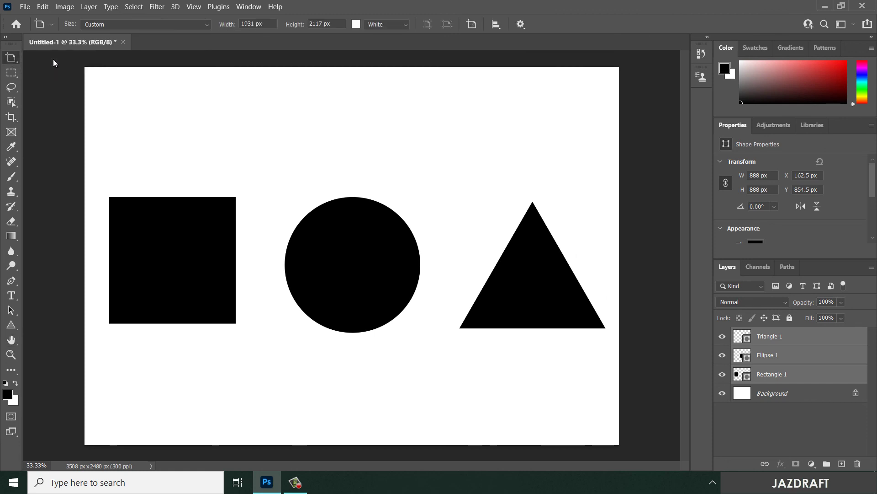
left_click_drag(190, 247, 202, 156)
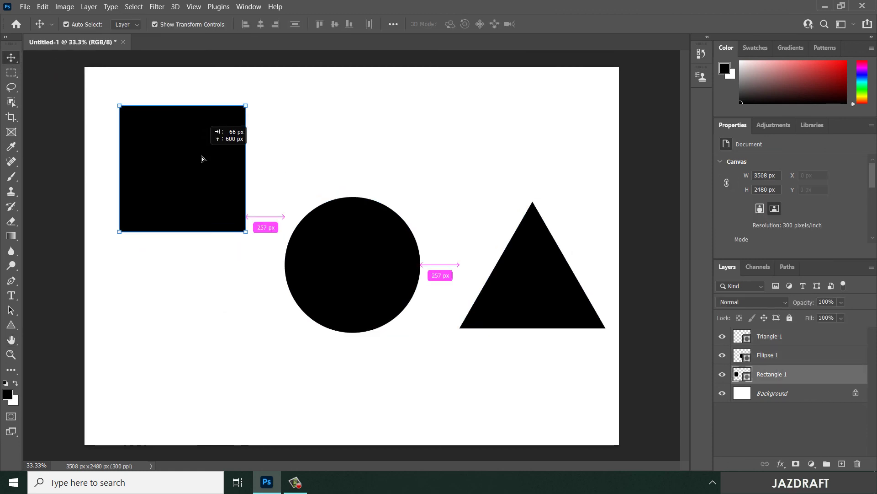
mouse_move(357, 235)
left_mouse_down()
mouse_move(346, 294)
mouse_move(350, 246)
left_mouse_up()
left_click_drag(541, 284, 541, 341)
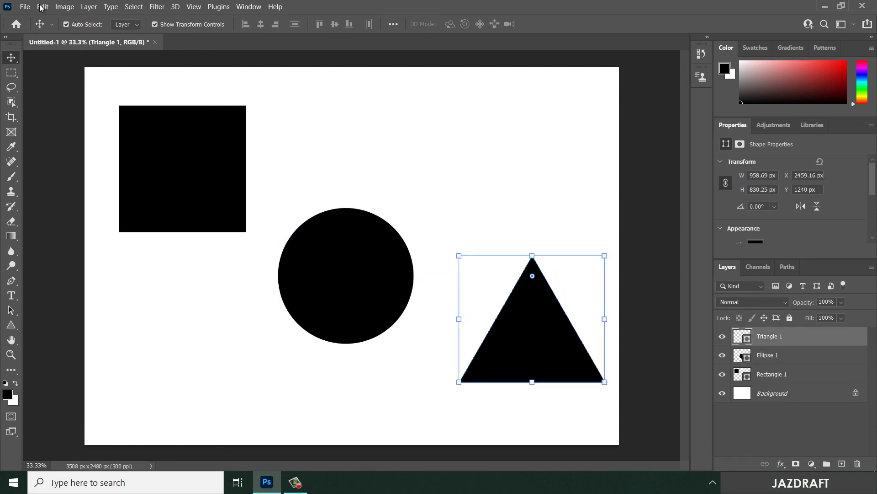
Step: Create a new 297 x 210 mm document at 300 pixels/inch with a white background and return to Untitled-1
left_click(24, 6)
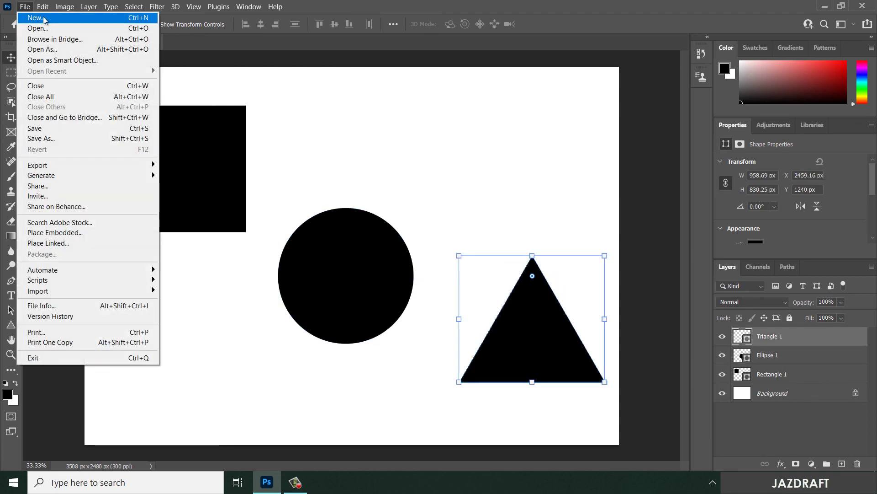
left_click(43, 20)
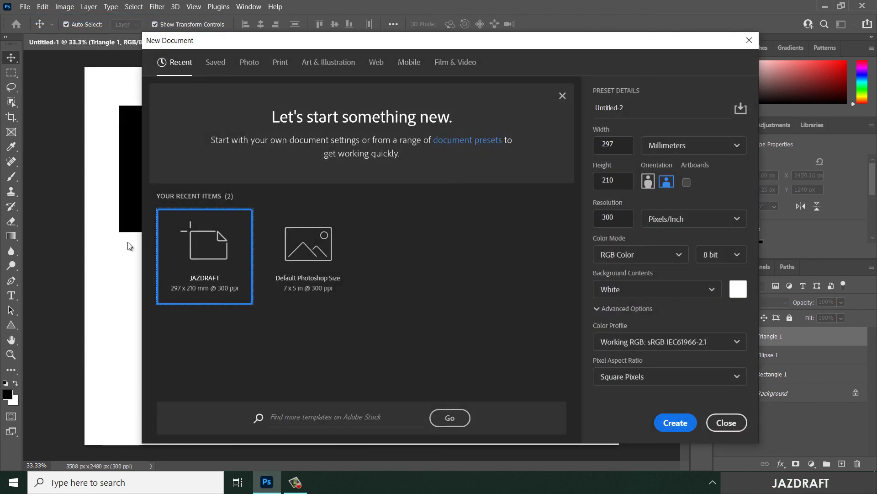
left_click(676, 424)
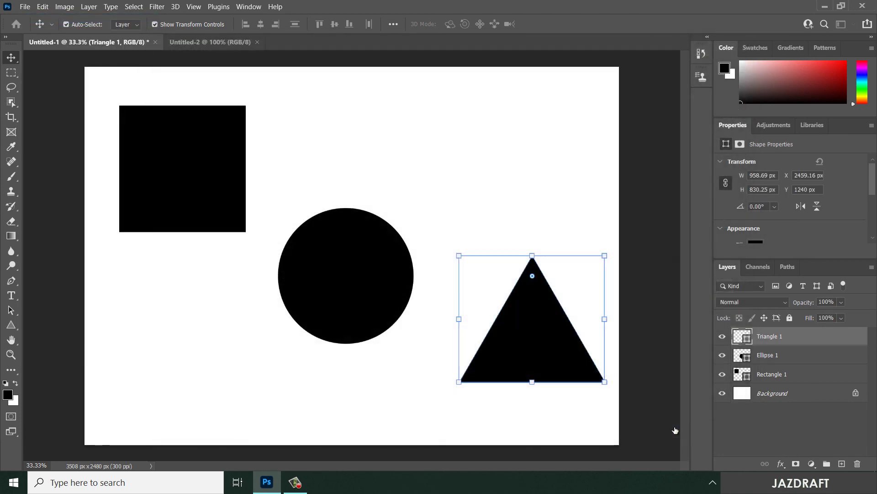
left_click(114, 43)
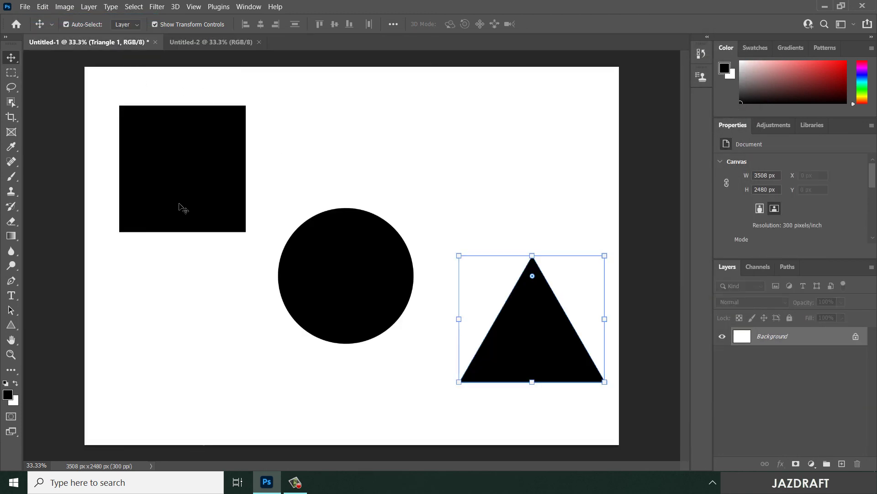
Step: Copy the square from Untitled-1 into Untitled-2 with the Move tool and reposition the copy at about X 348 px, Y 575 px
left_click(209, 202)
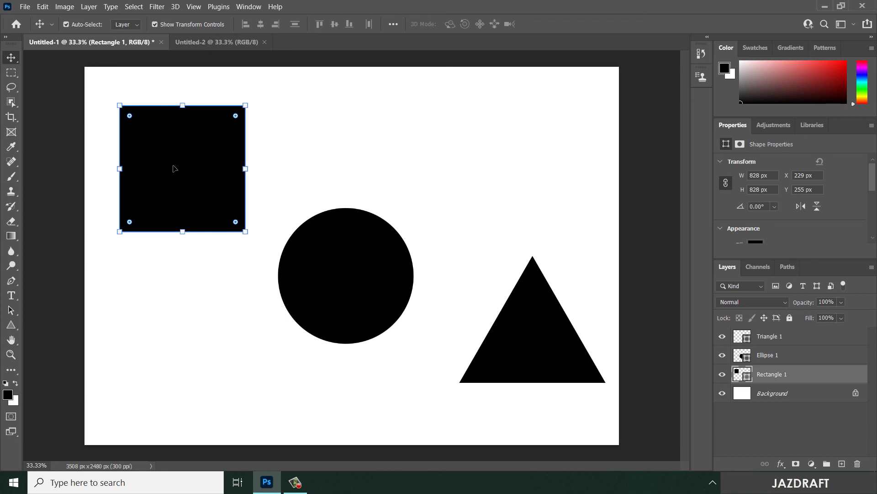
left_click_drag(173, 168, 217, 40)
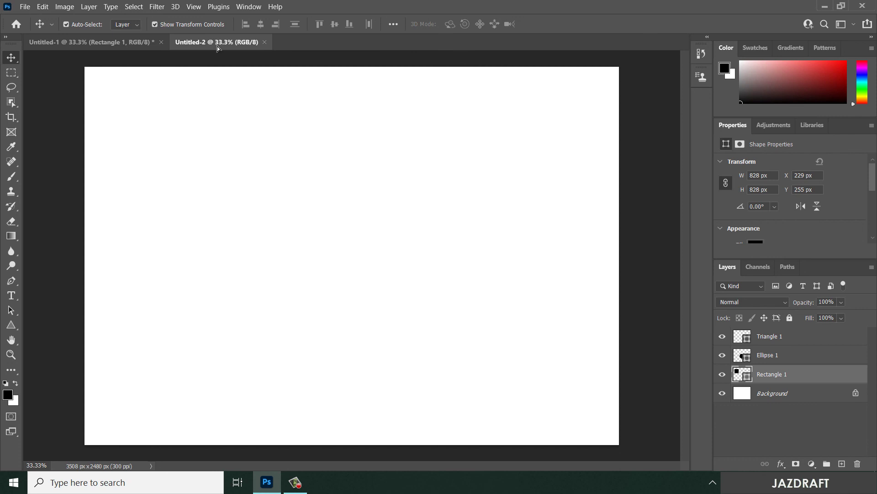
left_click_drag(217, 46, 226, 192)
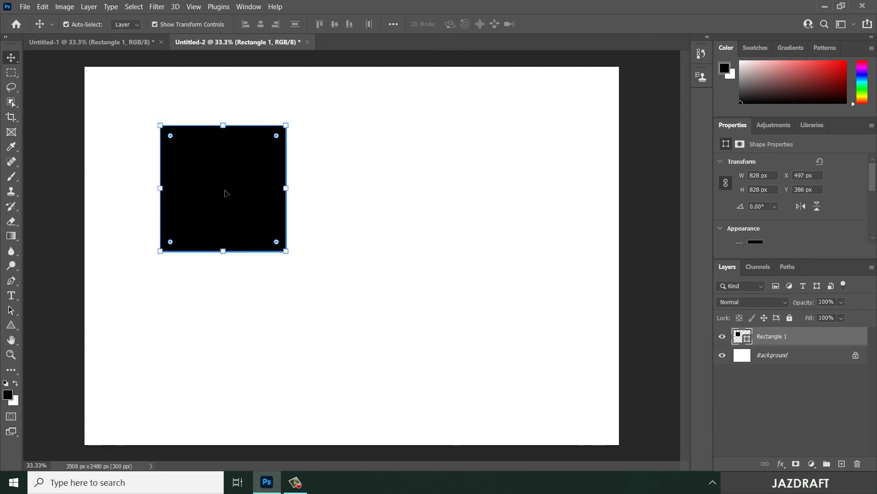
left_click(113, 39)
left_click(223, 43)
left_click_drag(240, 188, 218, 217)
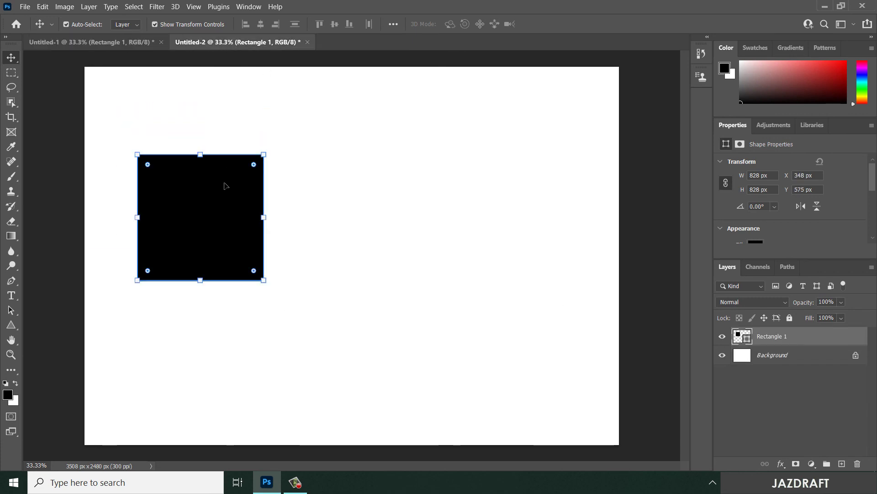
Step: Return to Untitled-1, move the circle up to about X 1314 px, Y 767 px, and leave all shapes deselected
left_click(95, 43)
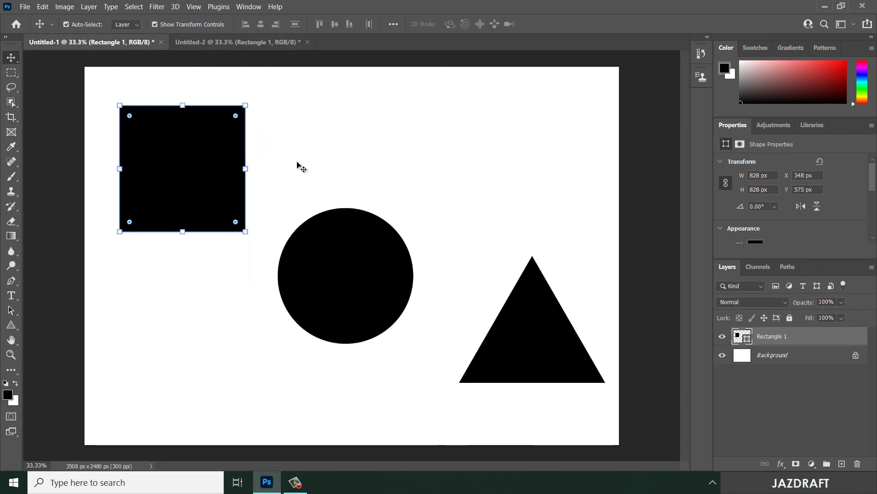
left_click(416, 144)
left_click_drag(331, 274, 336, 254)
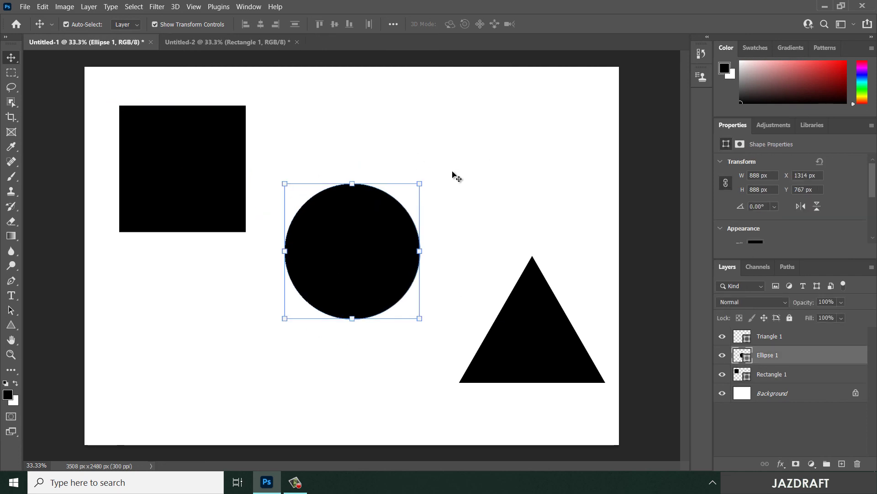
left_click(514, 152)
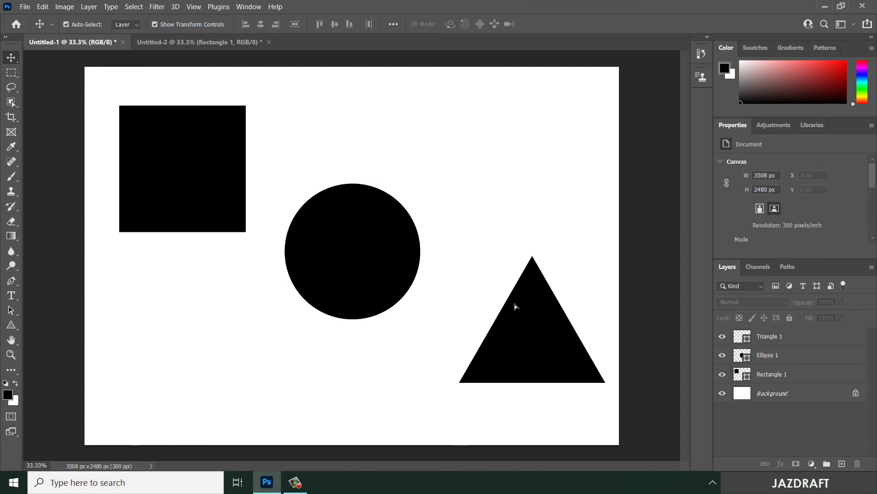